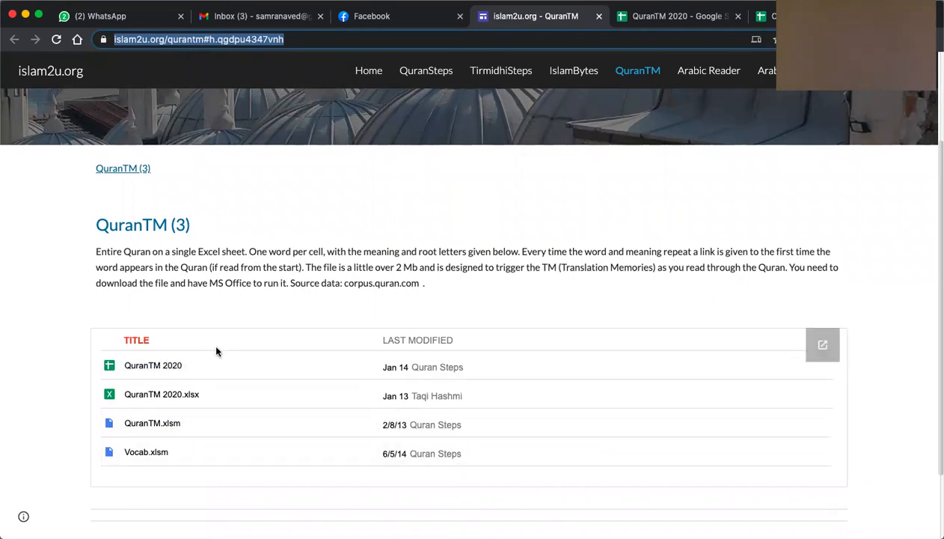
Step: Examine the QuranTM page's description and its list of available files
scroll(164, 288, up, 3)
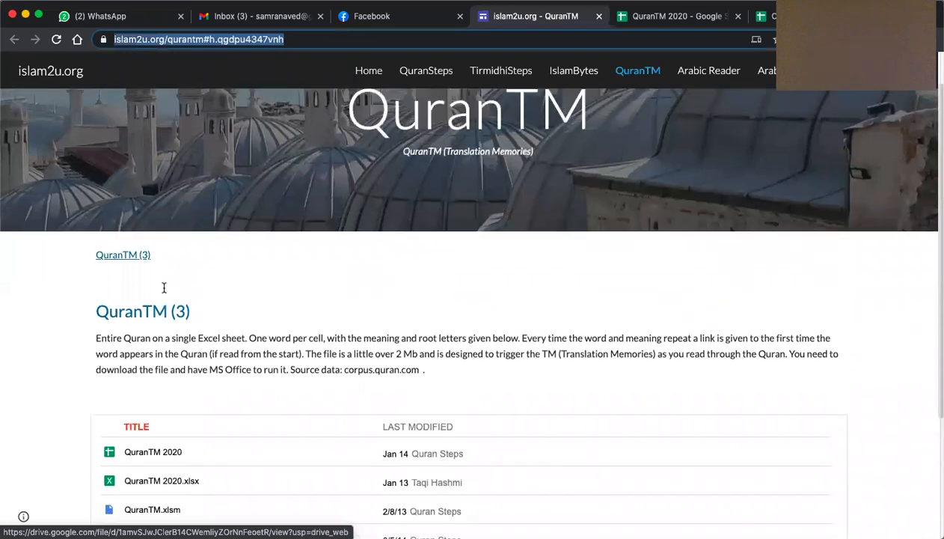
scroll(165, 289, down, 2)
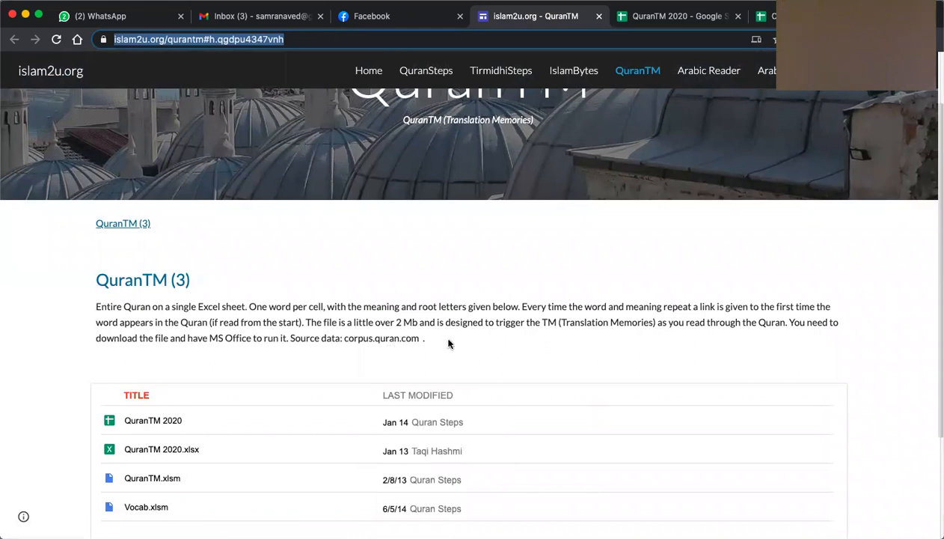
scroll(447, 344, down, 1)
scroll(449, 344, down, 2)
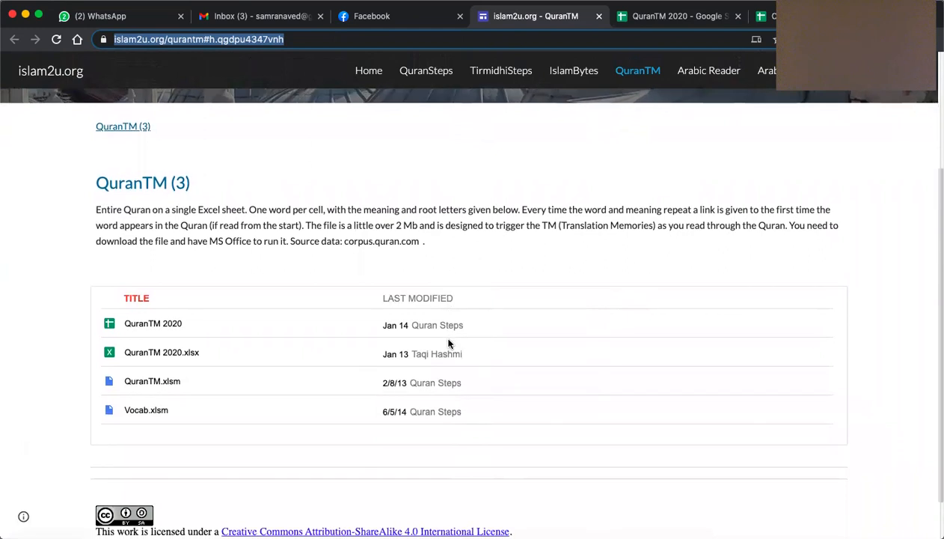
scroll(449, 343, up, 3)
scroll(449, 344, up, 2)
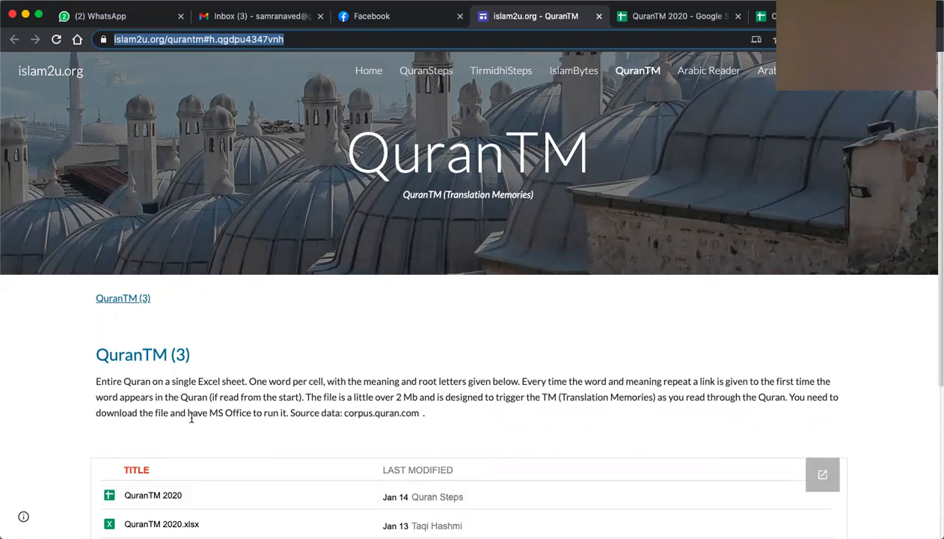
scroll(180, 419, down, 3)
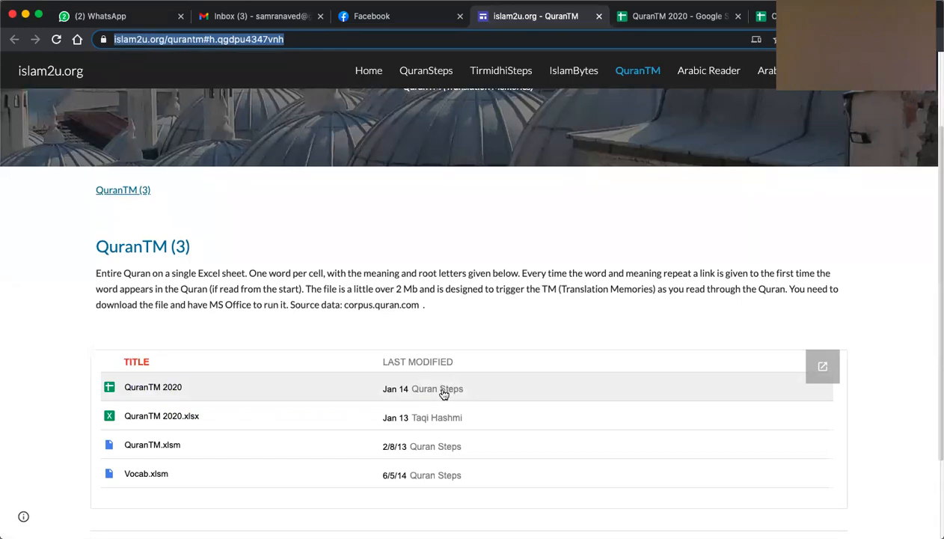
Step: Switch to the QuranTM 2020 spreadsheet and check its view-only access and the file options for making a copy
click(673, 24)
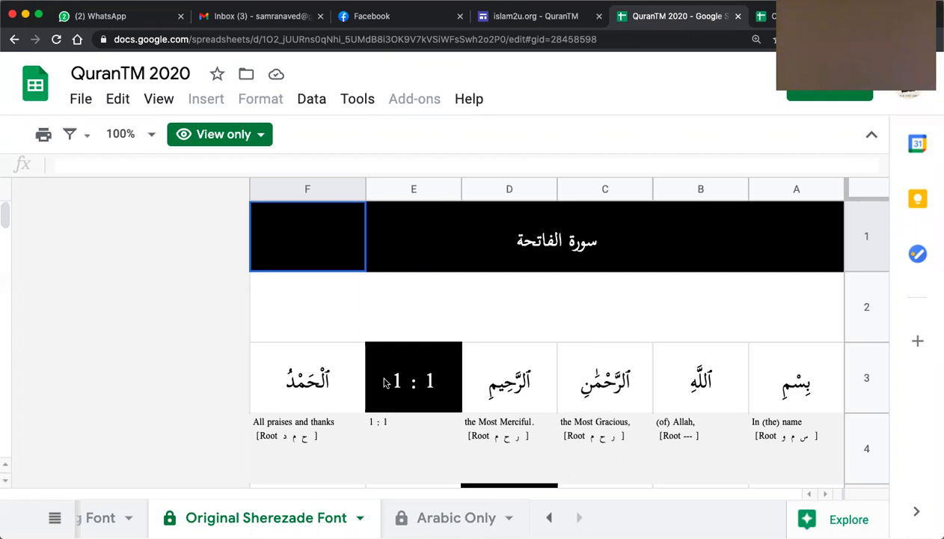
scroll(432, 392, down, 2)
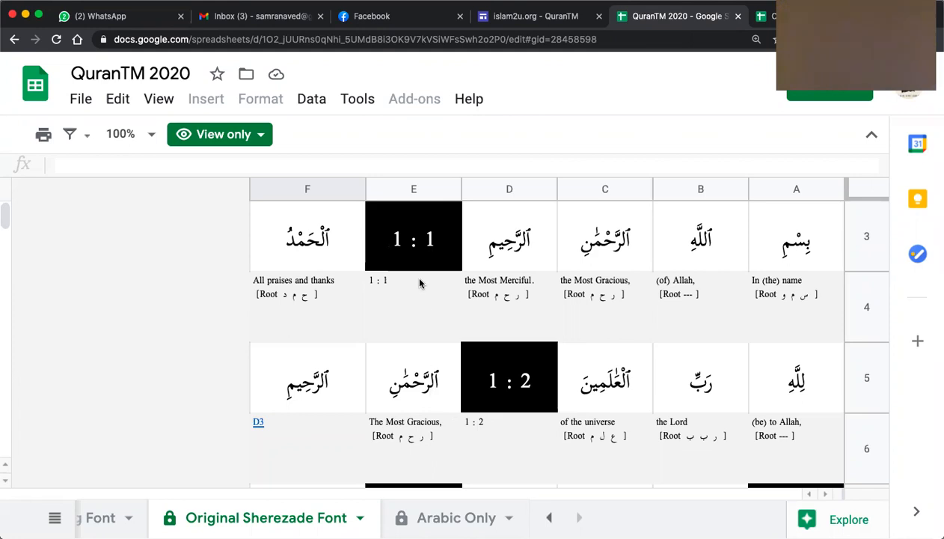
click(259, 140)
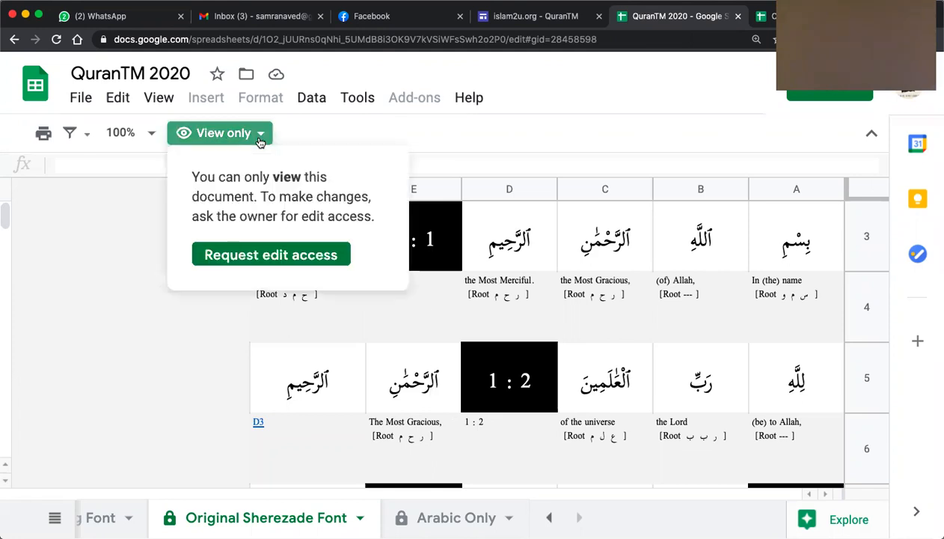
click(788, 346)
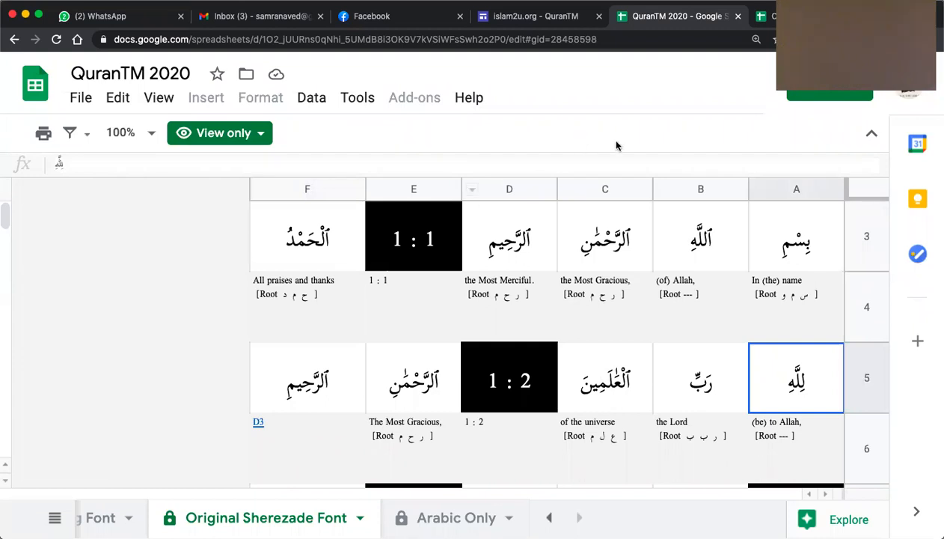
click(84, 99)
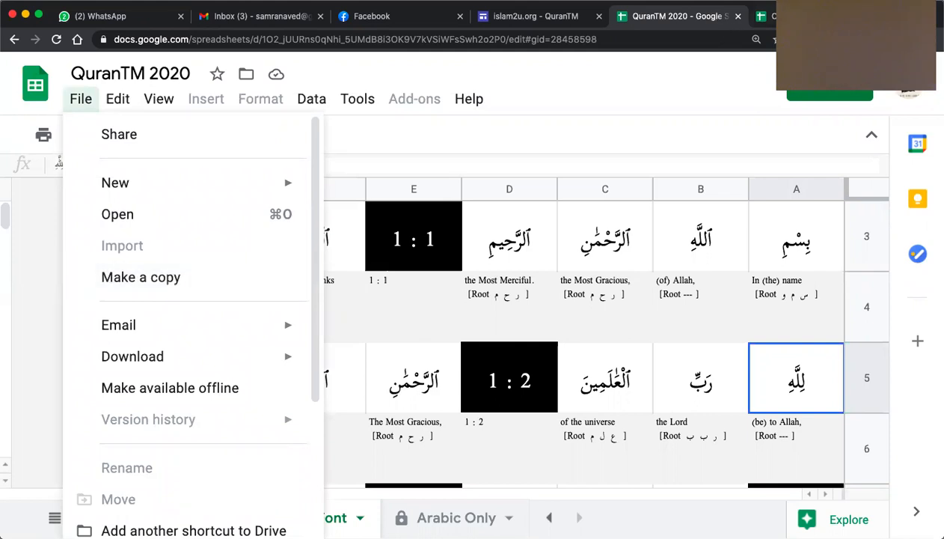
Step: Switch to the Copy of QuranTM 2020 spreadsheet and examine the word and translation rows of the Original Arabic Typesetting Font sheet
click(763, 13)
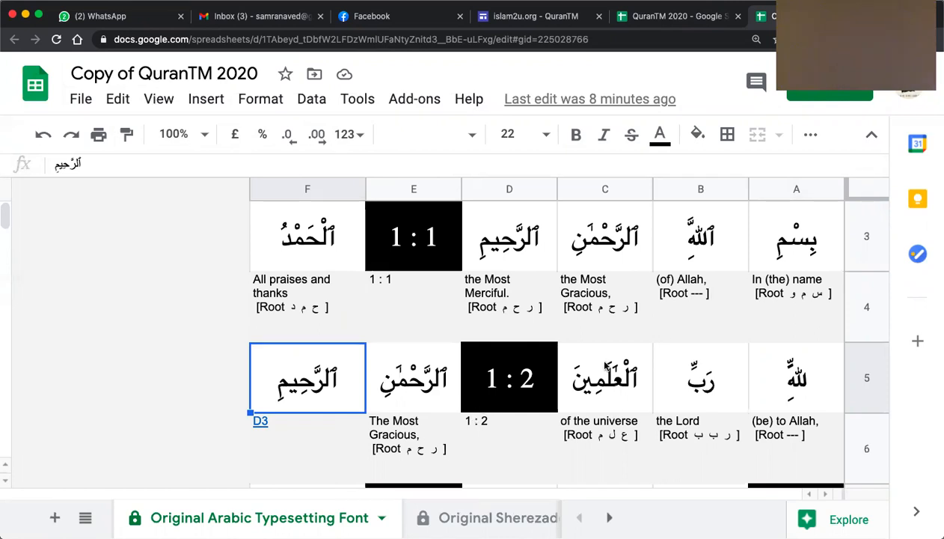
scroll(719, 240, up, 2)
scroll(720, 239, down, 6)
scroll(720, 239, up, 6)
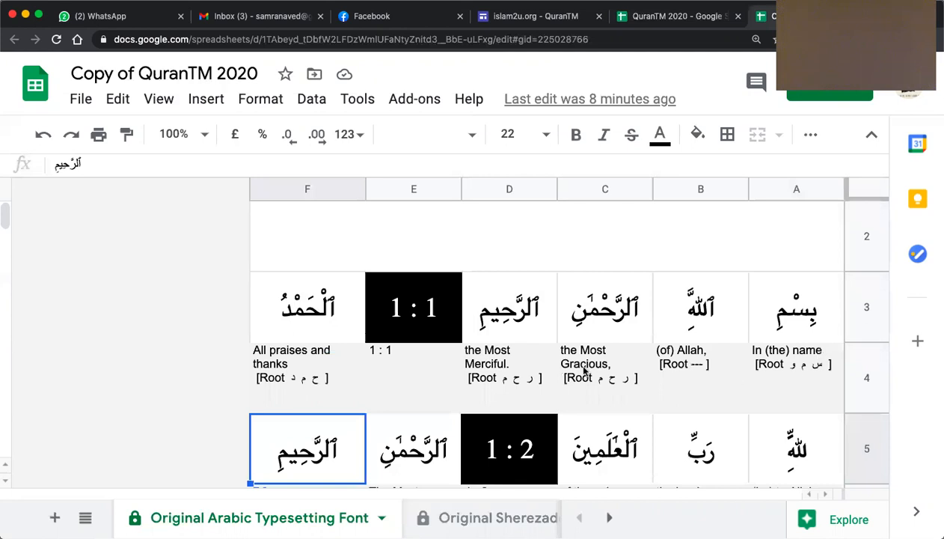
scroll(658, 352, down, 2)
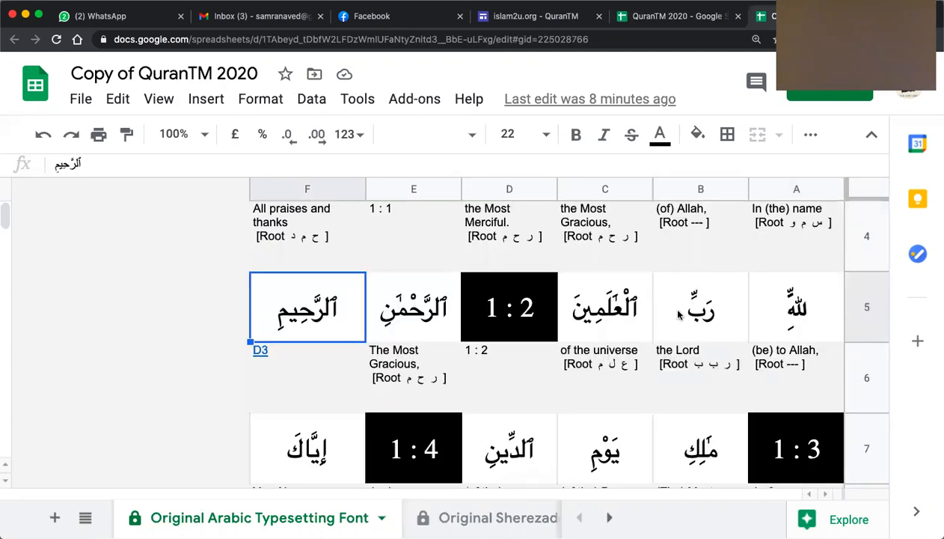
scroll(678, 314, up, 1)
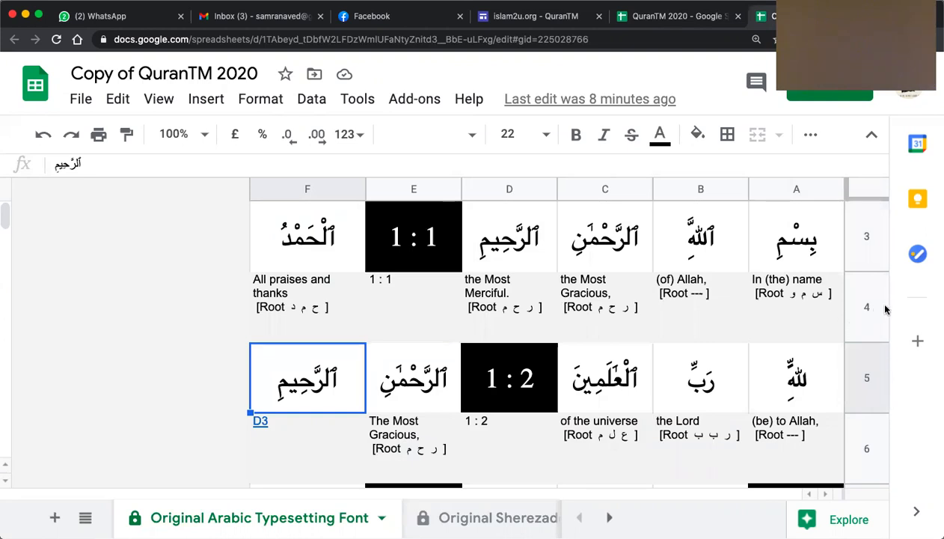
scroll(840, 404, down, 3)
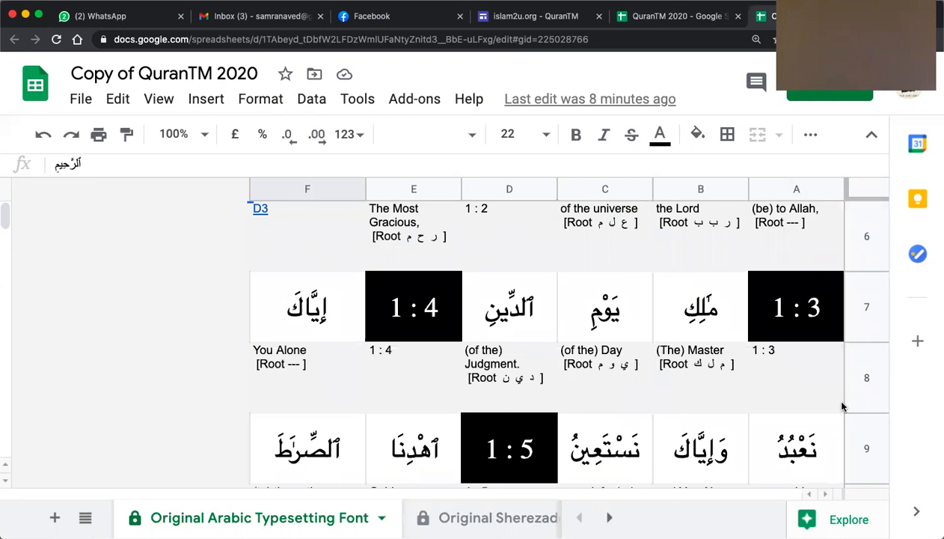
scroll(842, 407, up, 2)
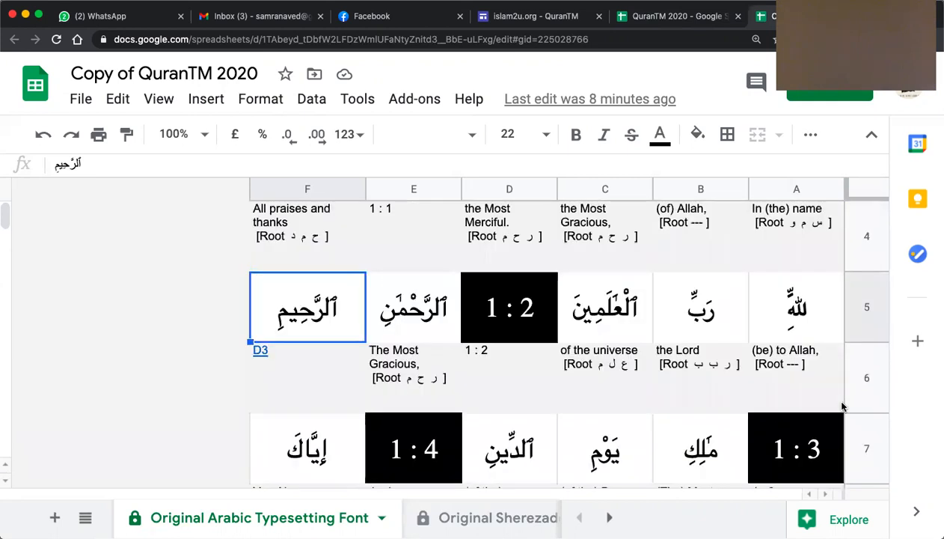
scroll(842, 406, up, 1)
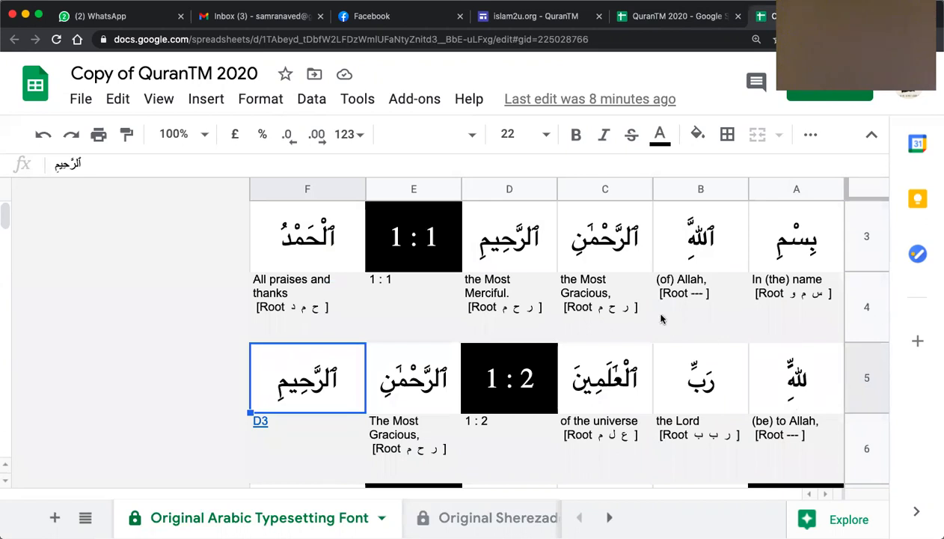
Step: Clear the English translations and root letters from rows 4 and 6
click(880, 308)
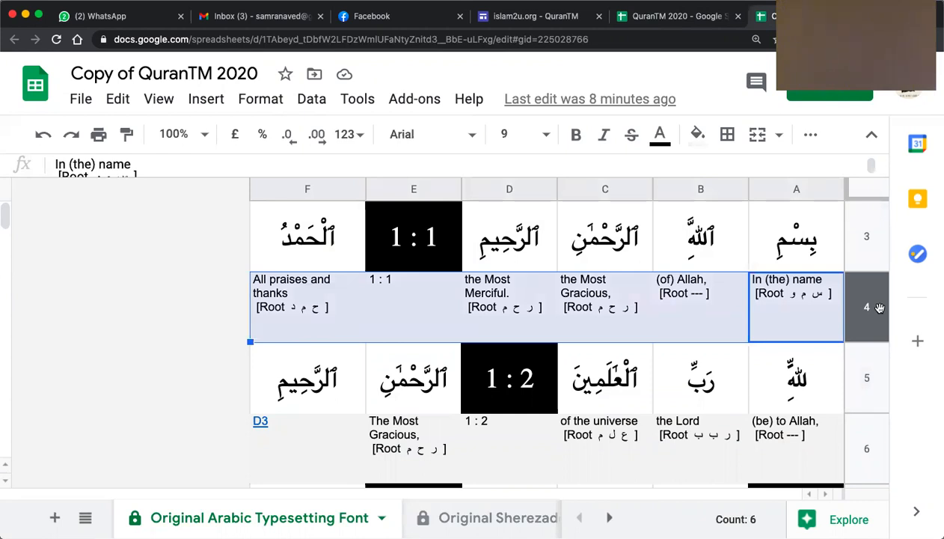
key(Delete)
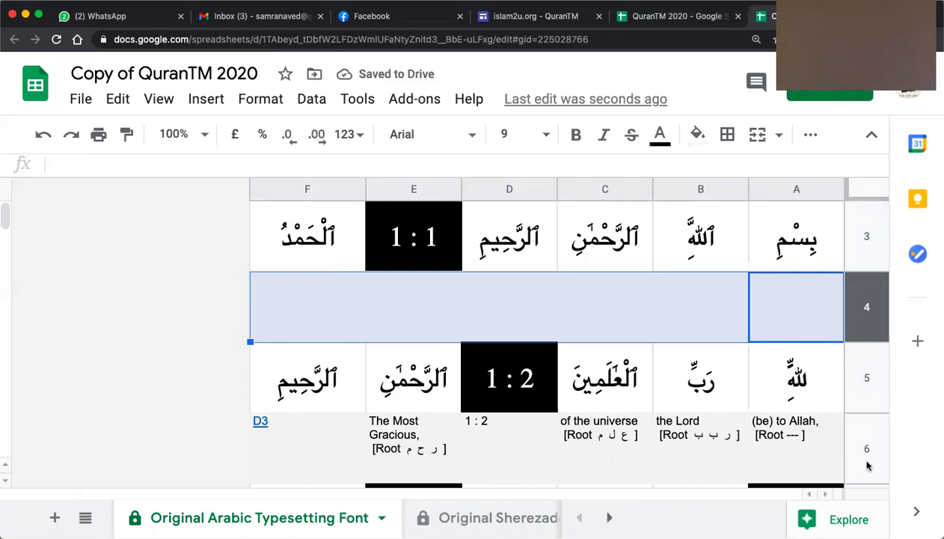
click(868, 460)
key(Delete)
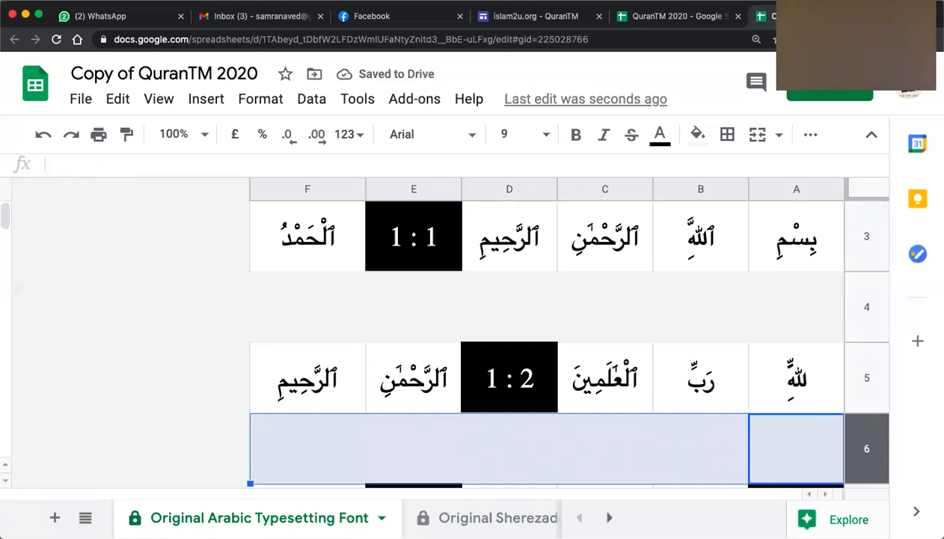
click(811, 297)
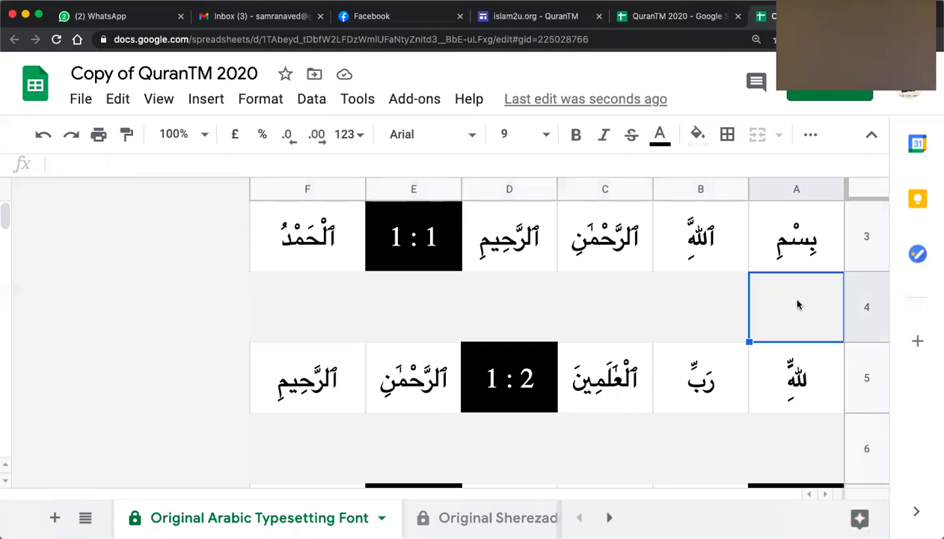
double_click(798, 304)
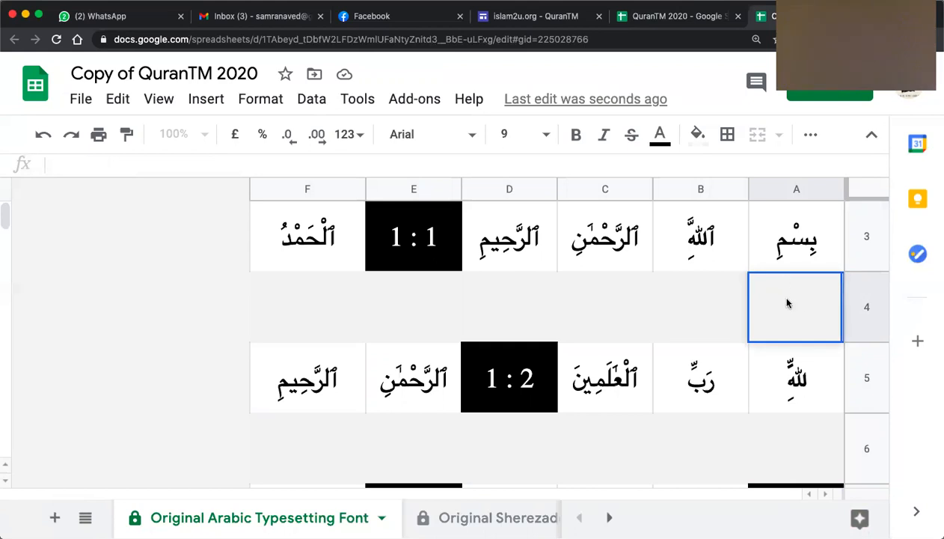
text(sath naam)
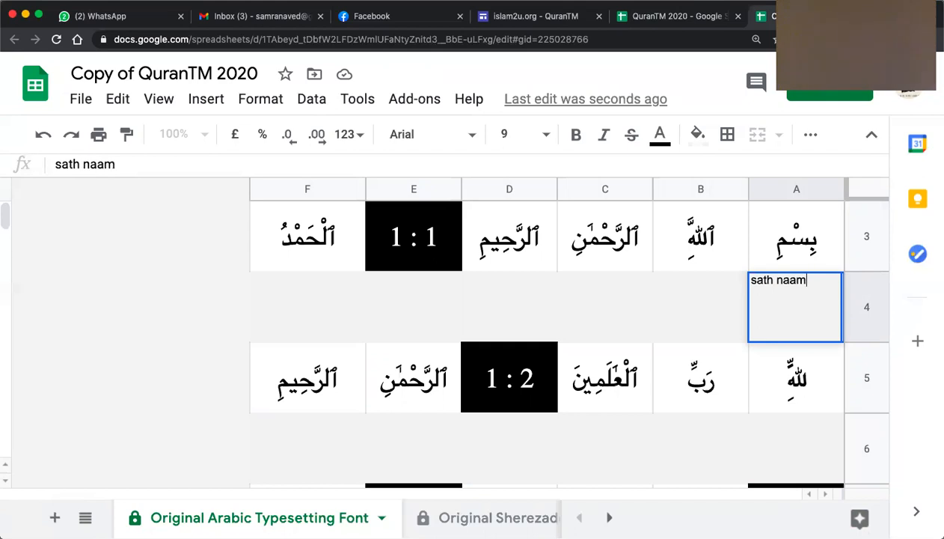
key(Return)
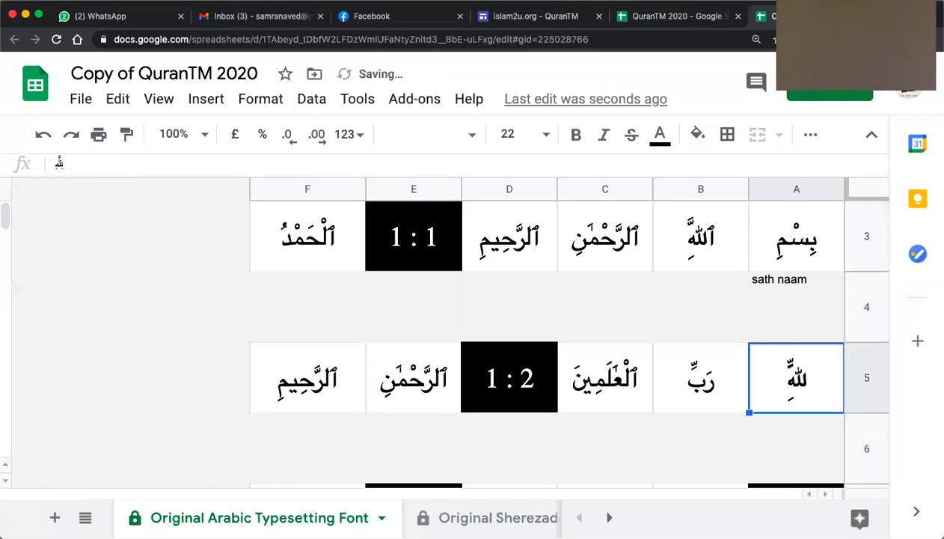
click(796, 307)
key(BackSpace)
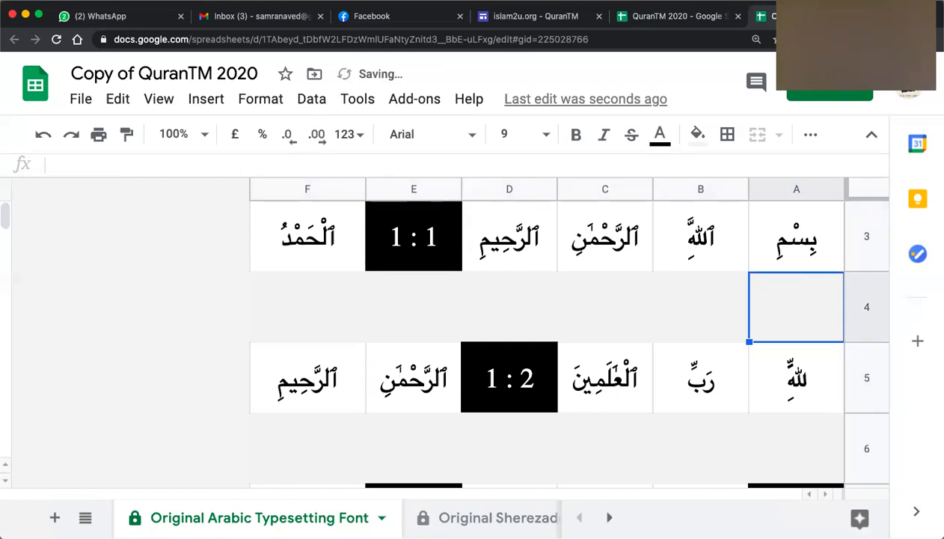
Step: Enter the translations "ساتھ نام" in cell A4 and "allah" in cell B4
text(ساتھ)
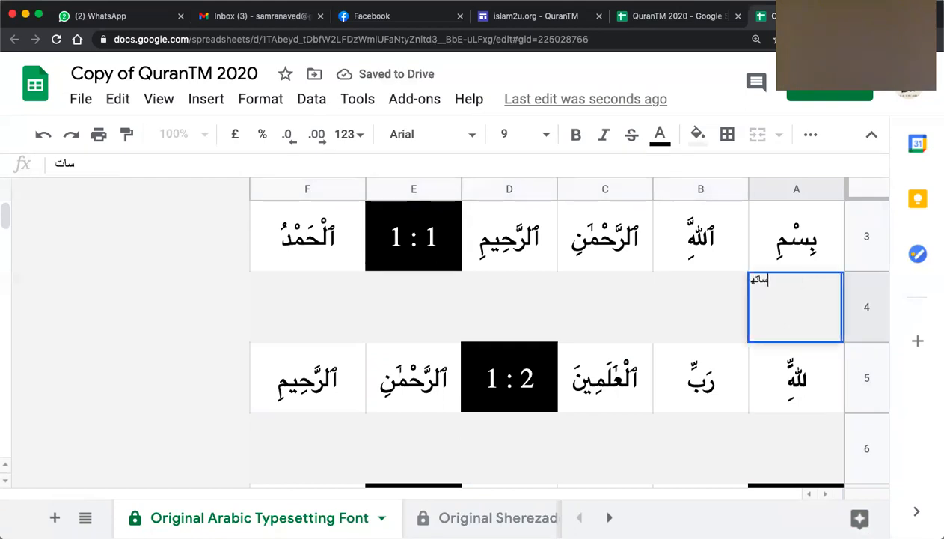
text( نام)
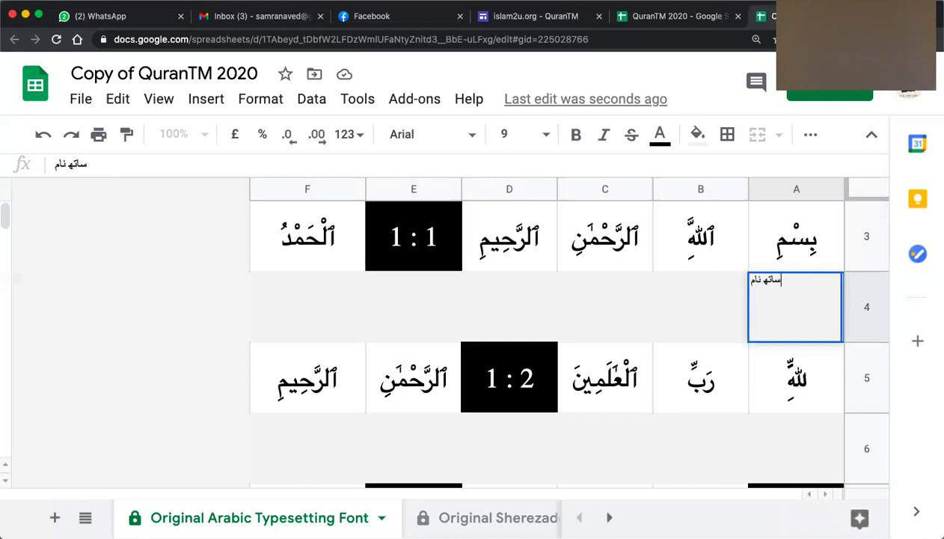
key(Tab)
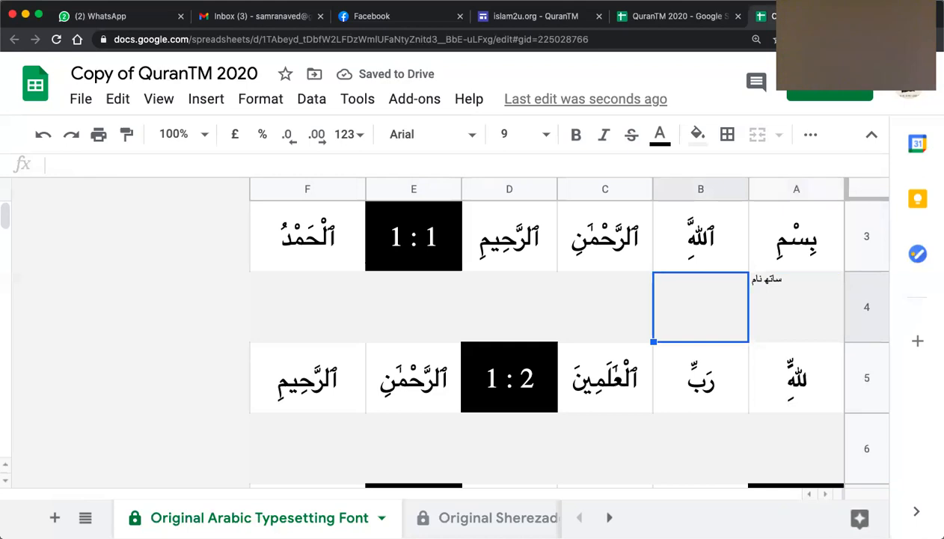
text(allah)
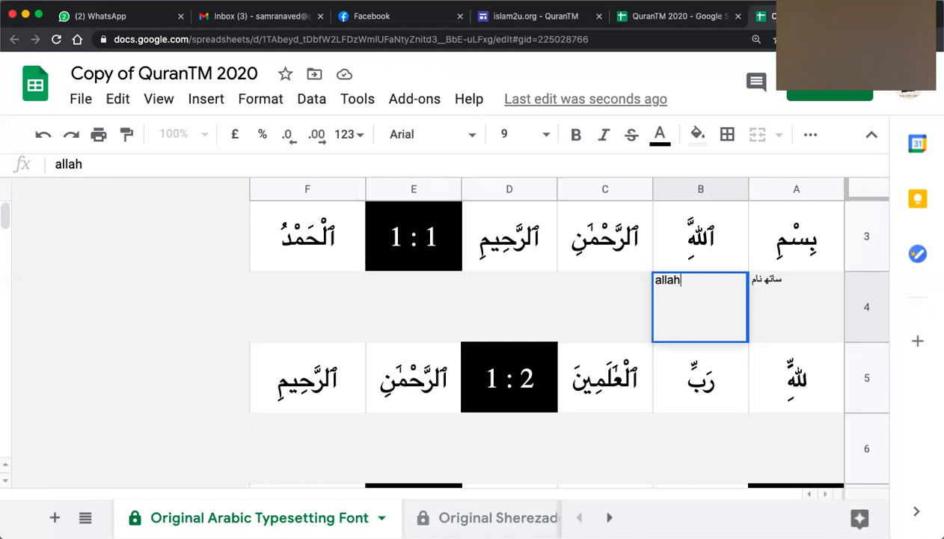
key(Tab)
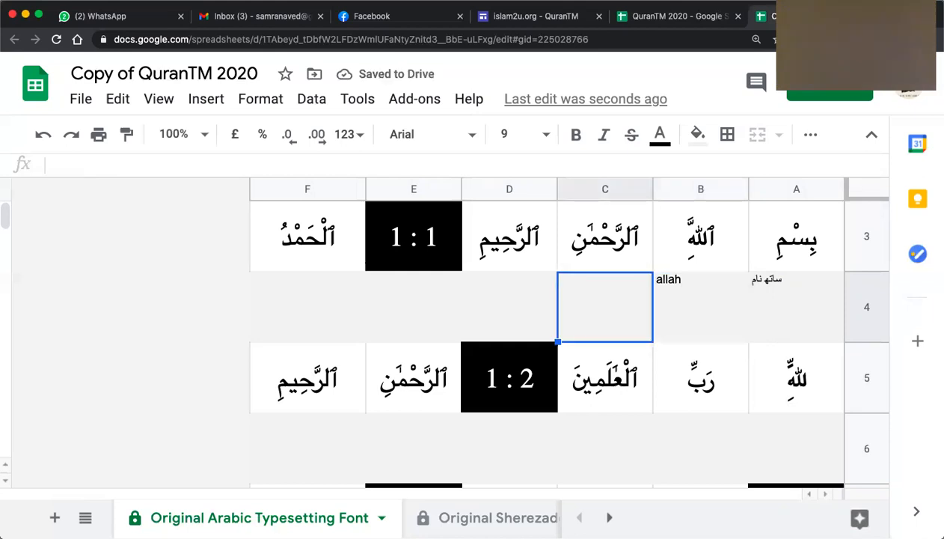
Step: Enter the Urdu translations "جو بہت مہربان" in cell C4 and "نہایت رحم کرنے والا ہے" in cell D4
text(ج)
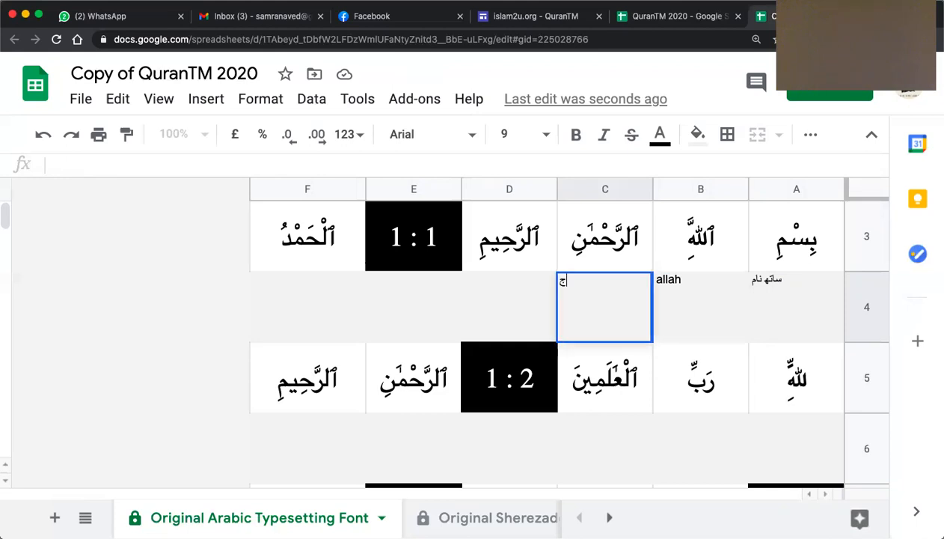
text(و بہت مہر)
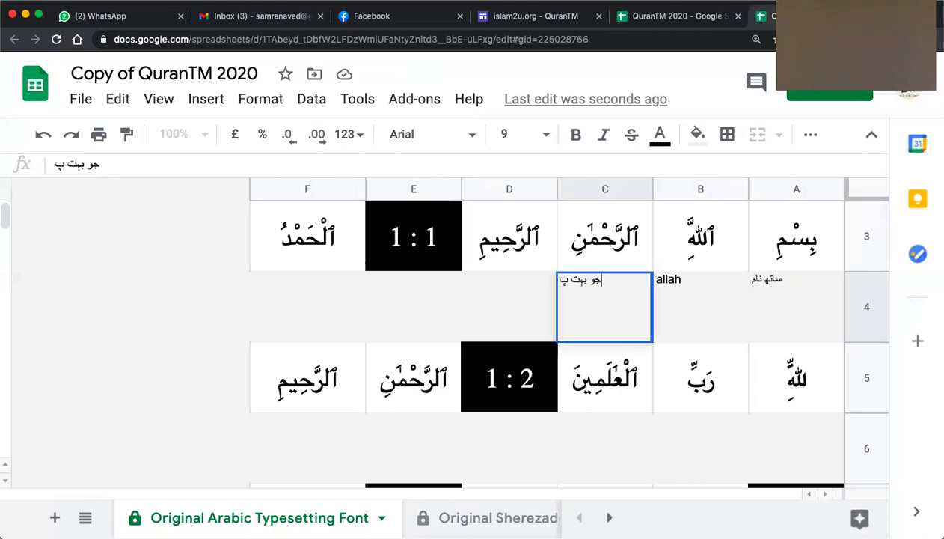
text(بان)
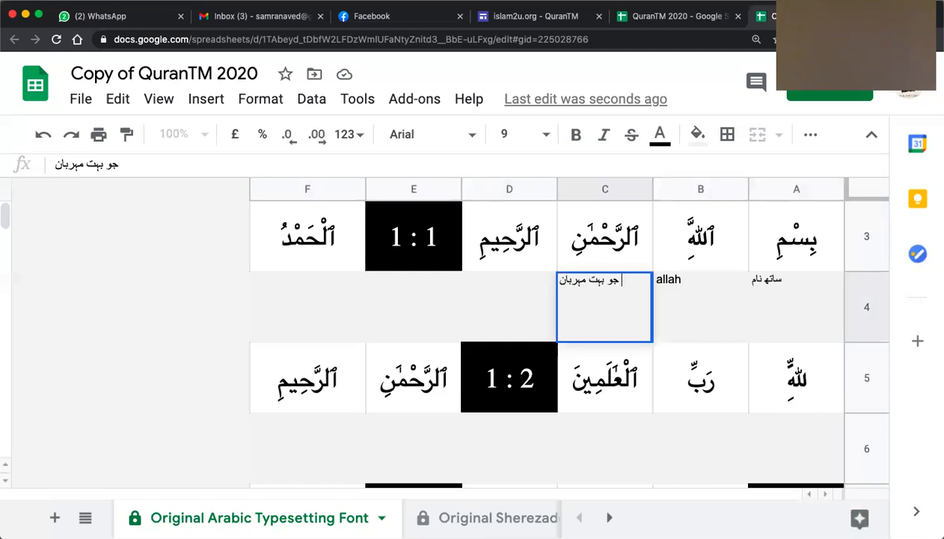
key(Tab)
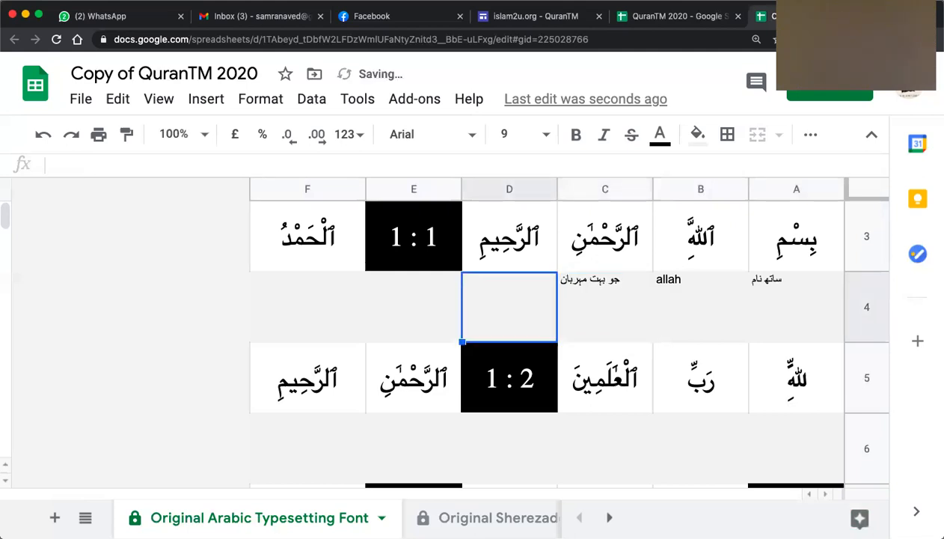
text(نہایت)
text(حم)
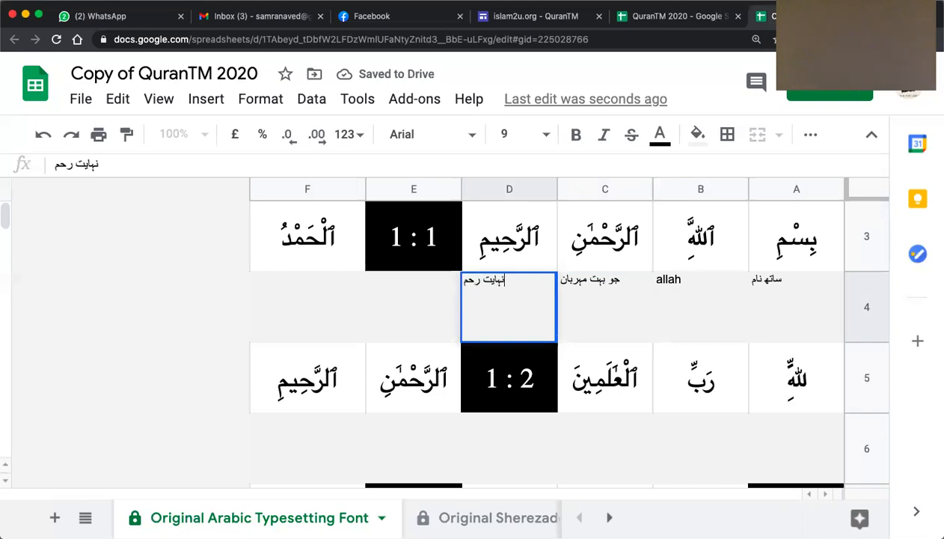
text( کرنے والا ہے)
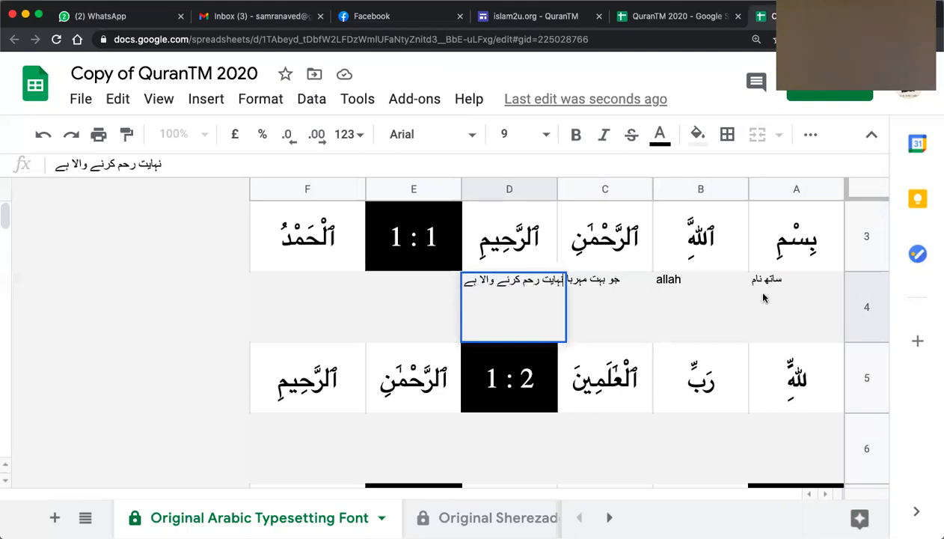
click(104, 353)
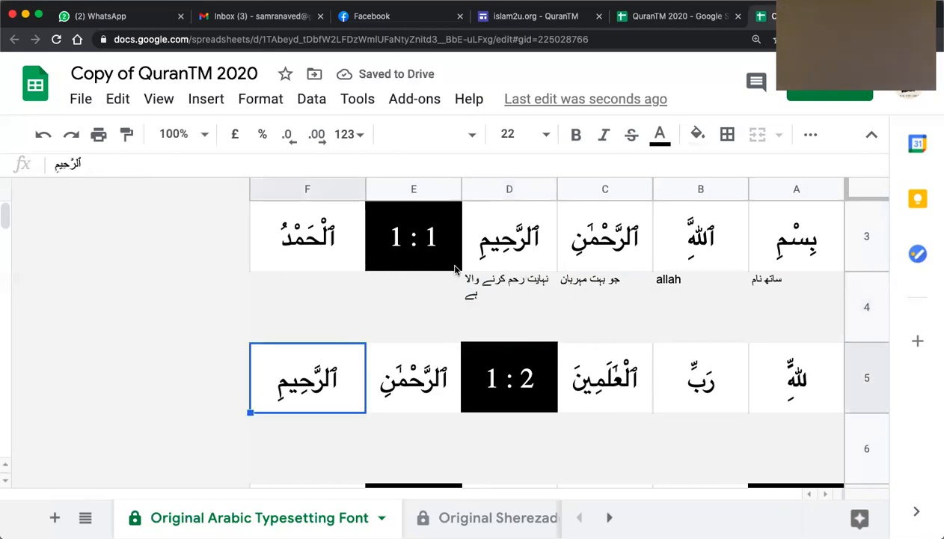
Step: Center the translations in row 4 horizontally
click(868, 303)
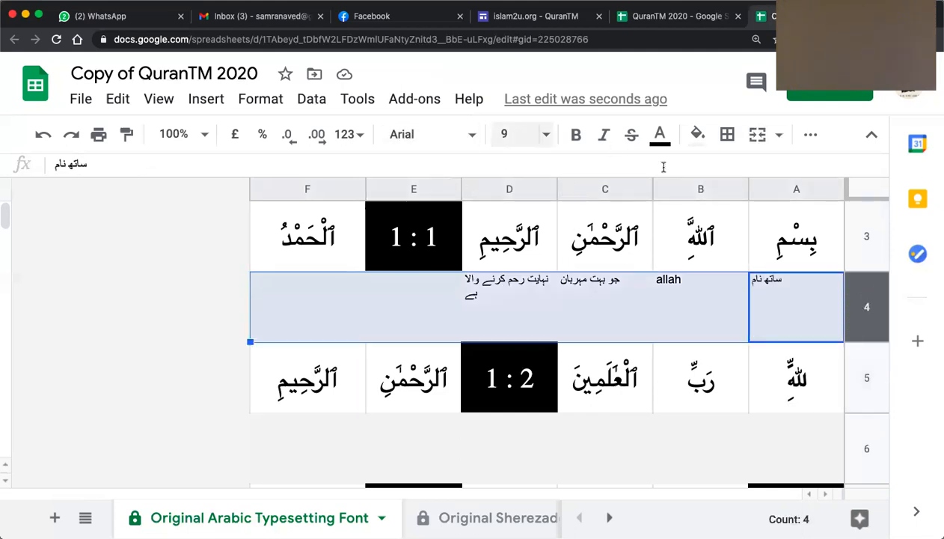
click(779, 135)
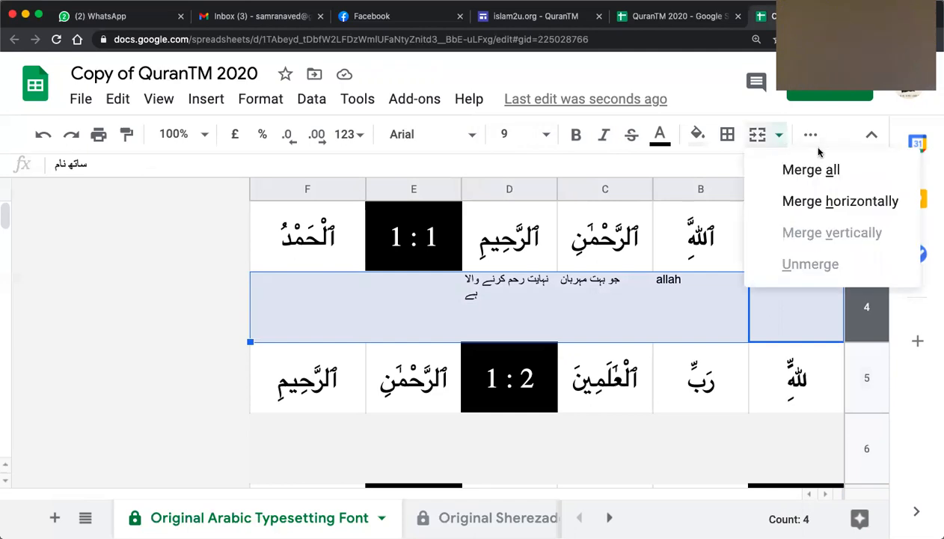
click(811, 134)
click(423, 170)
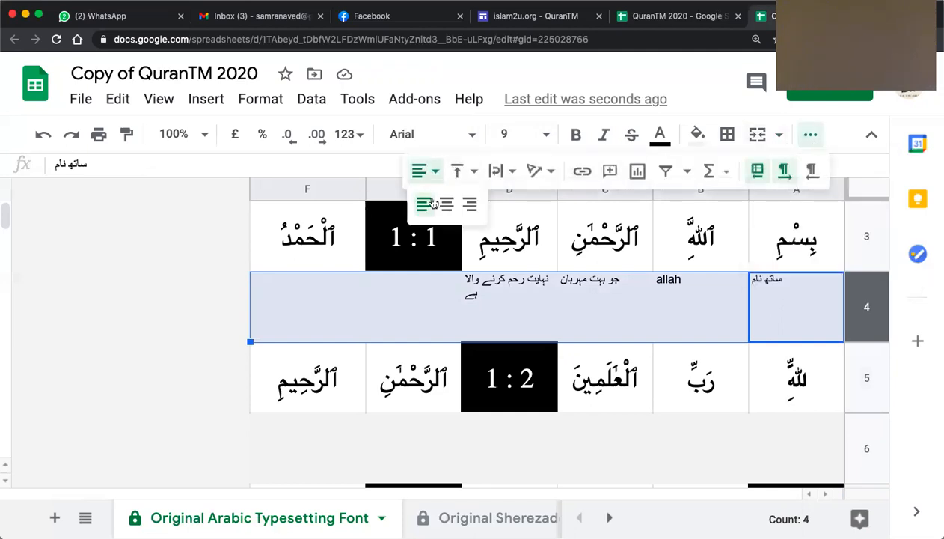
click(434, 204)
click(528, 255)
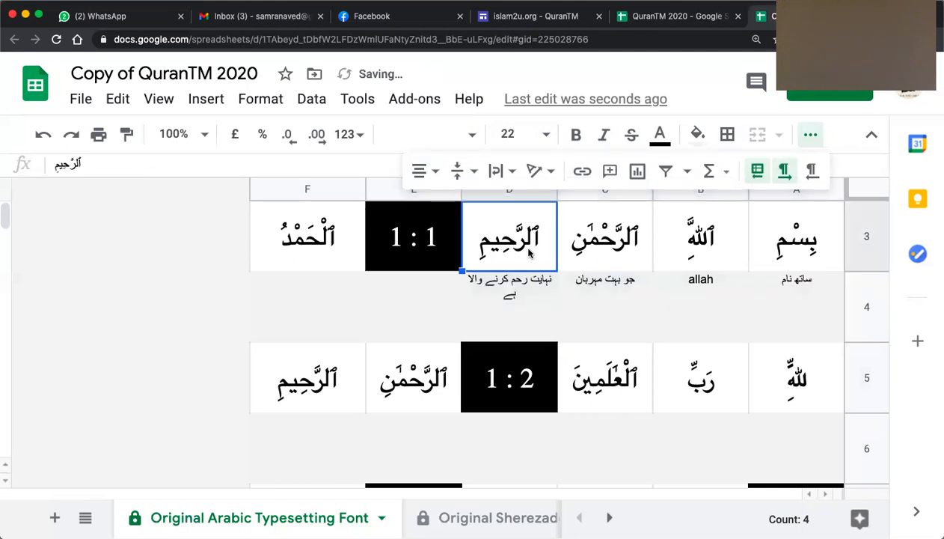
Step: Highlight the Arabic word in cell C5, just before the 1 : 2 marker, with an orange fill
scroll(225, 368, down, 1)
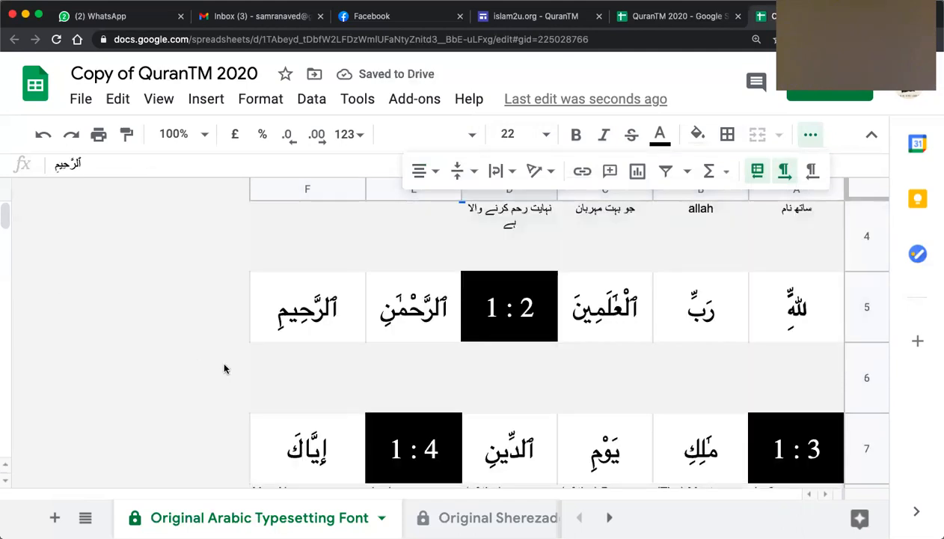
click(574, 309)
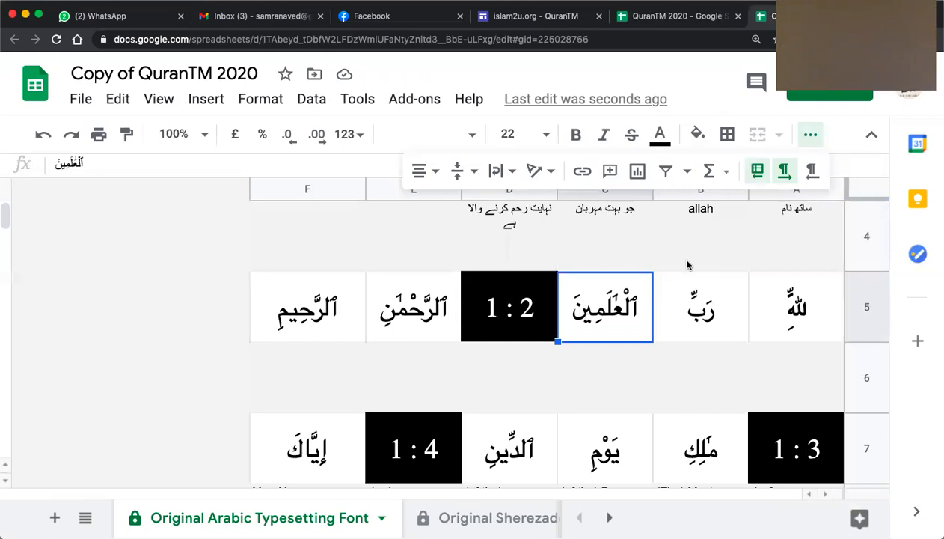
click(698, 134)
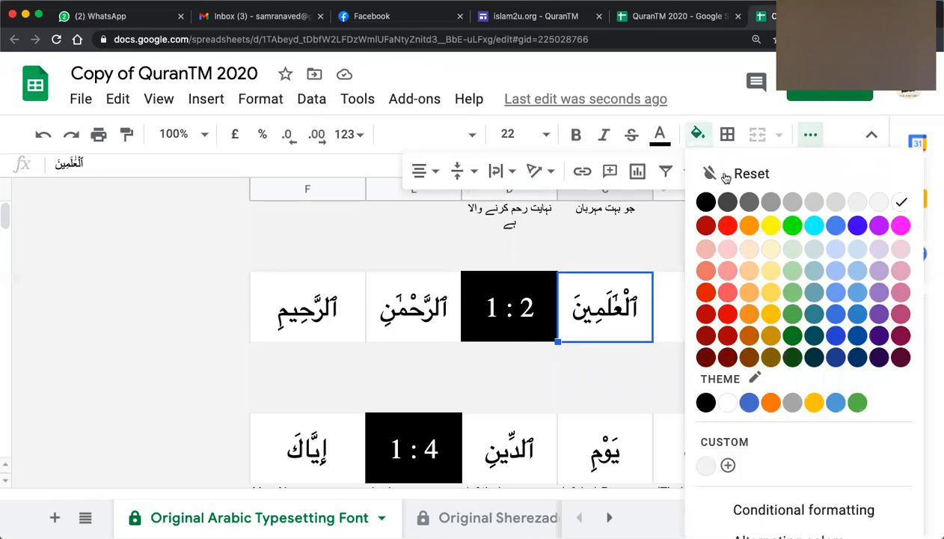
click(749, 314)
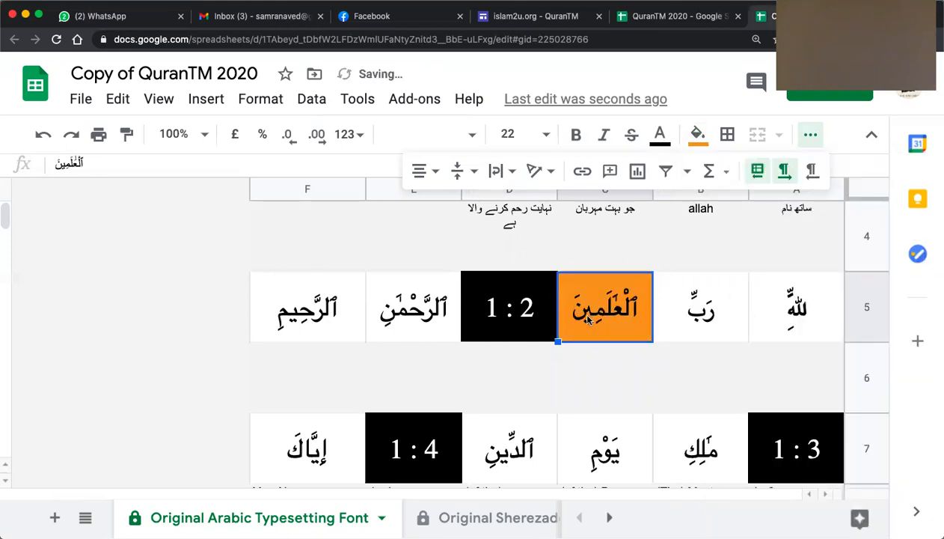
click(601, 365)
click(604, 318)
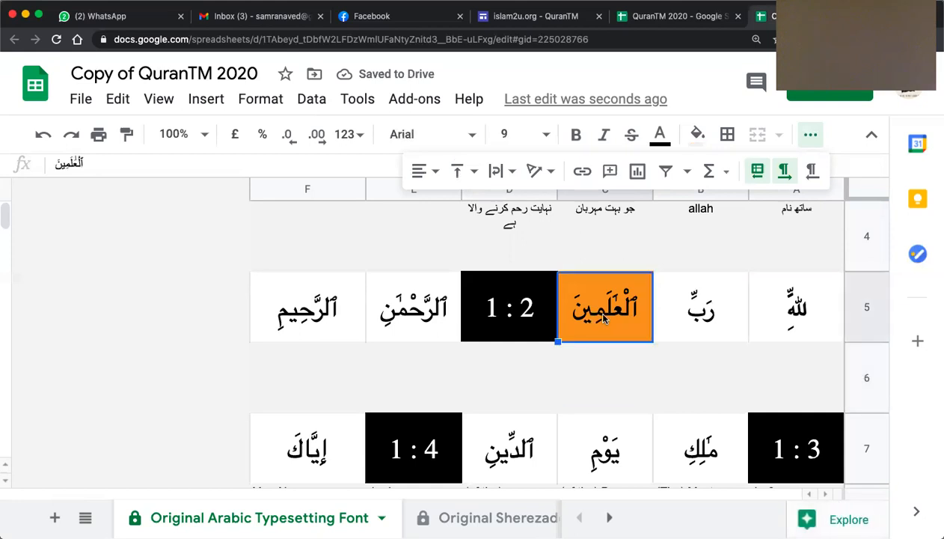
click(602, 380)
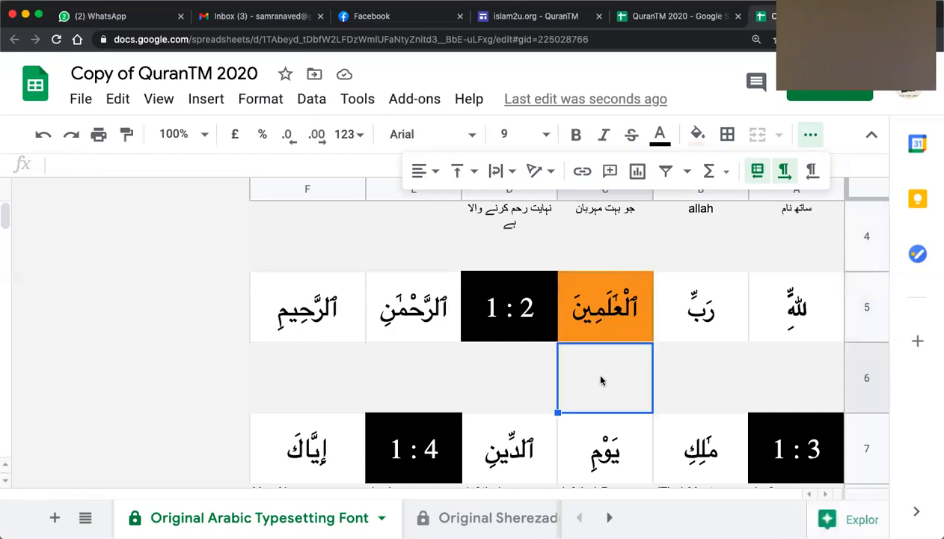
click(596, 312)
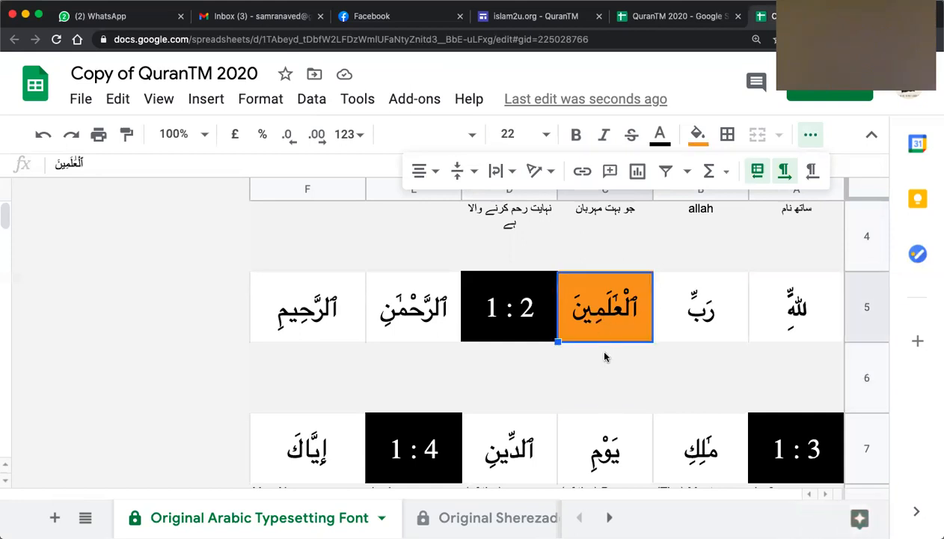
Step: Review the translations in cells A4 to D4 against the Arabic words above them
scroll(579, 387, down, 2)
scroll(580, 387, down, 2)
scroll(581, 386, up, 5)
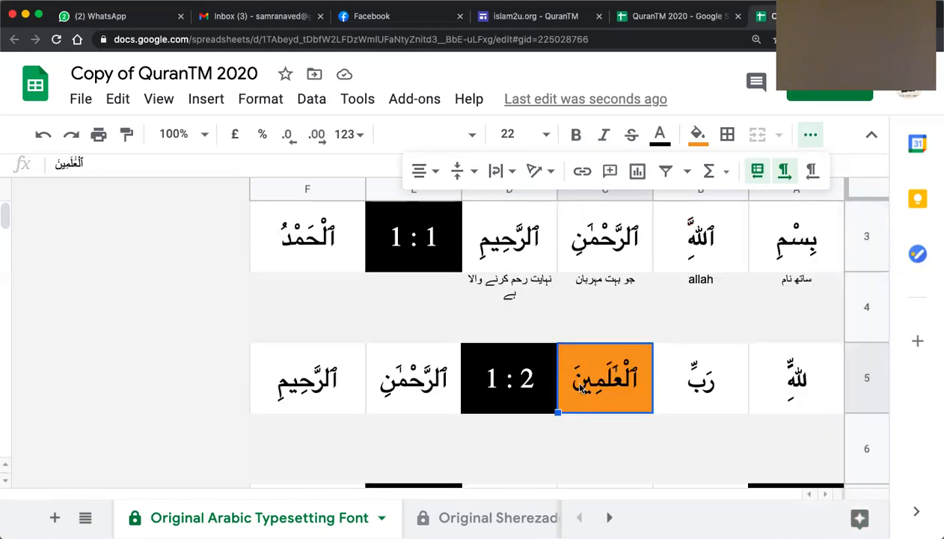
click(784, 312)
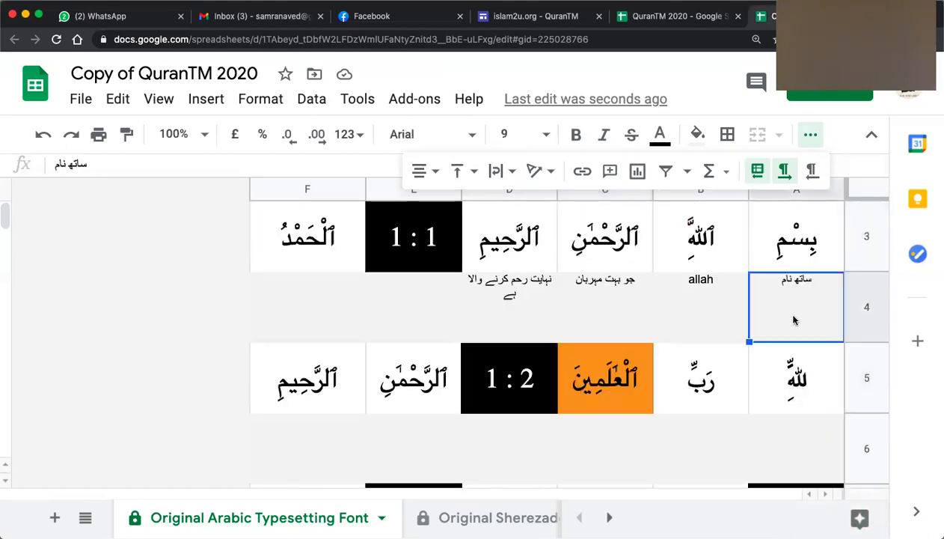
click(701, 308)
click(599, 298)
click(499, 284)
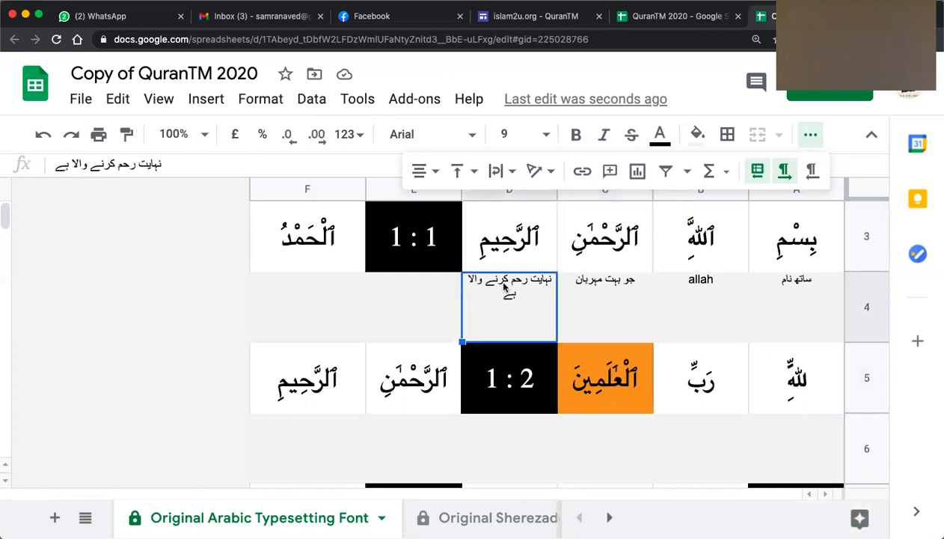
click(600, 302)
click(710, 297)
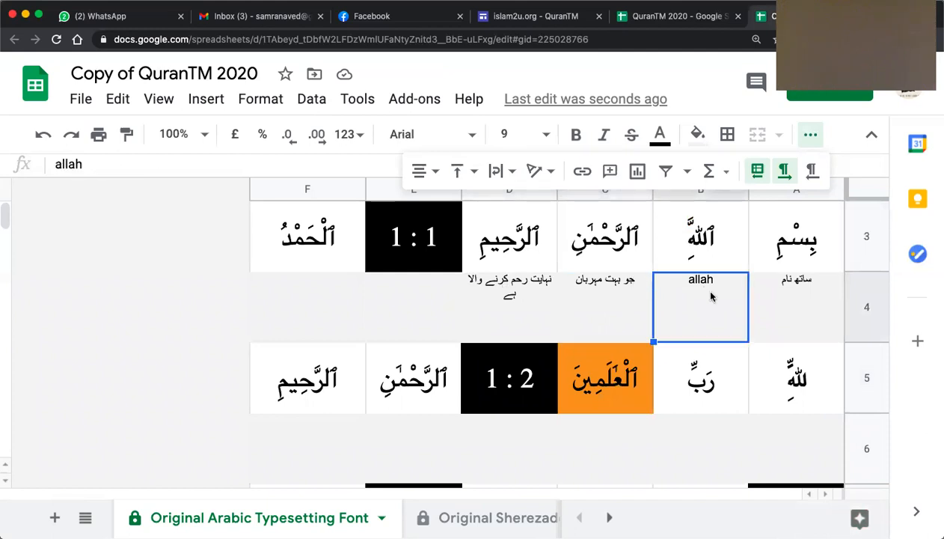
click(786, 315)
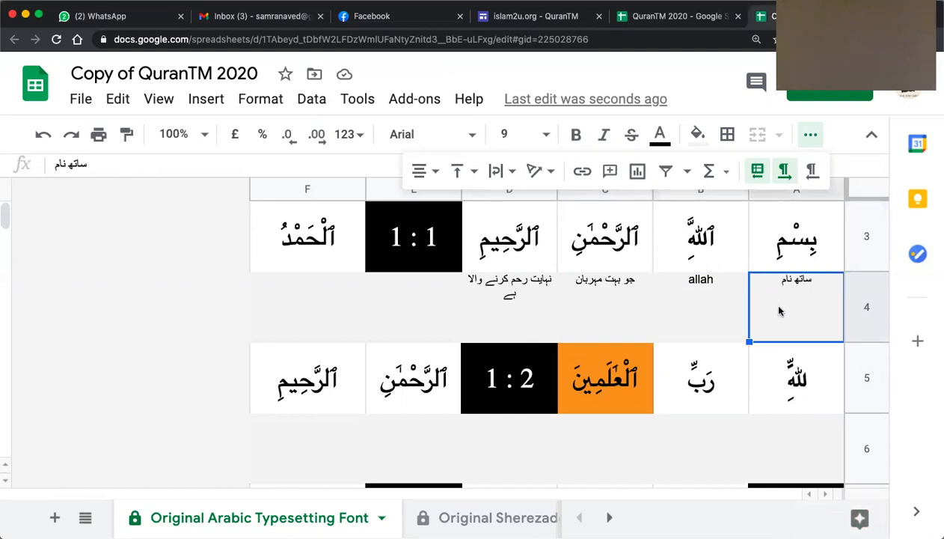
click(682, 304)
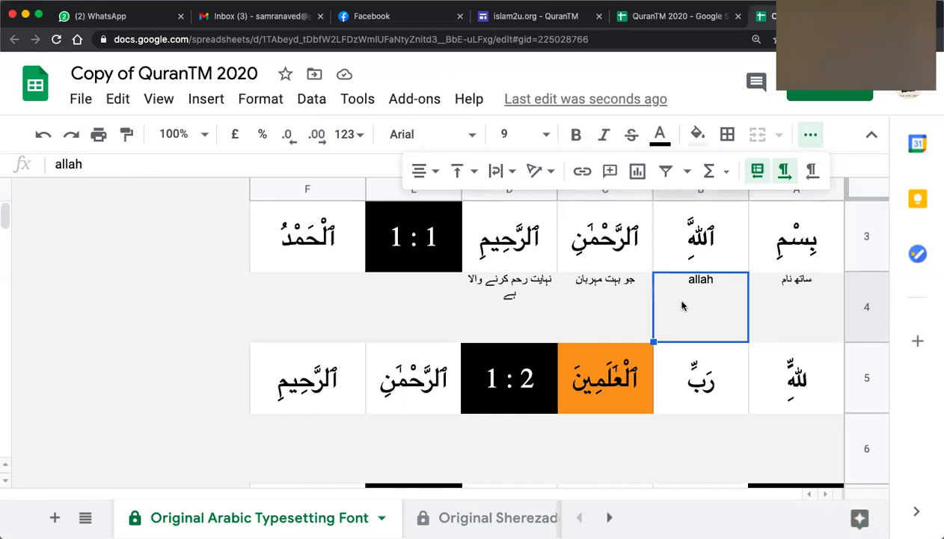
Step: Highlight the Arabic word in cell C9, just before the 1 : 5 marker, with an orange fill
scroll(619, 350, down, 2)
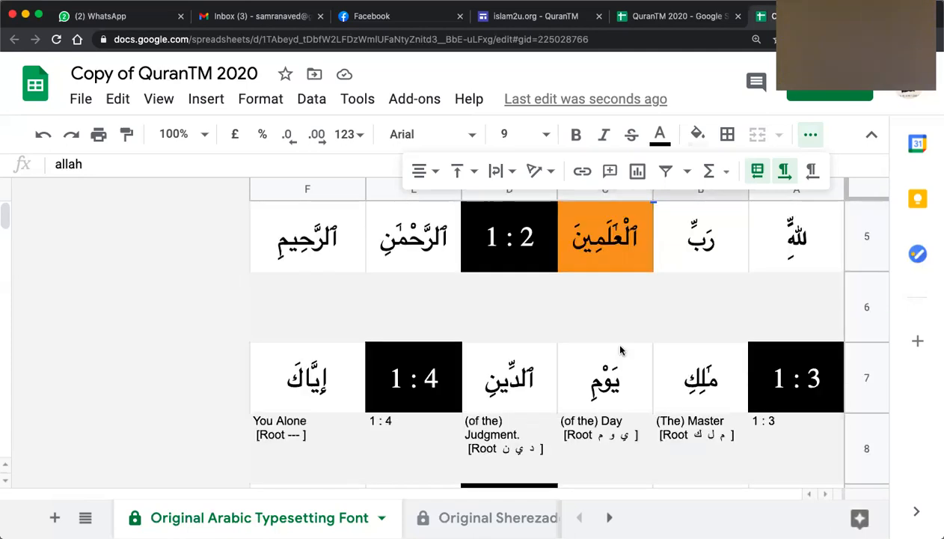
scroll(620, 349, down, 3)
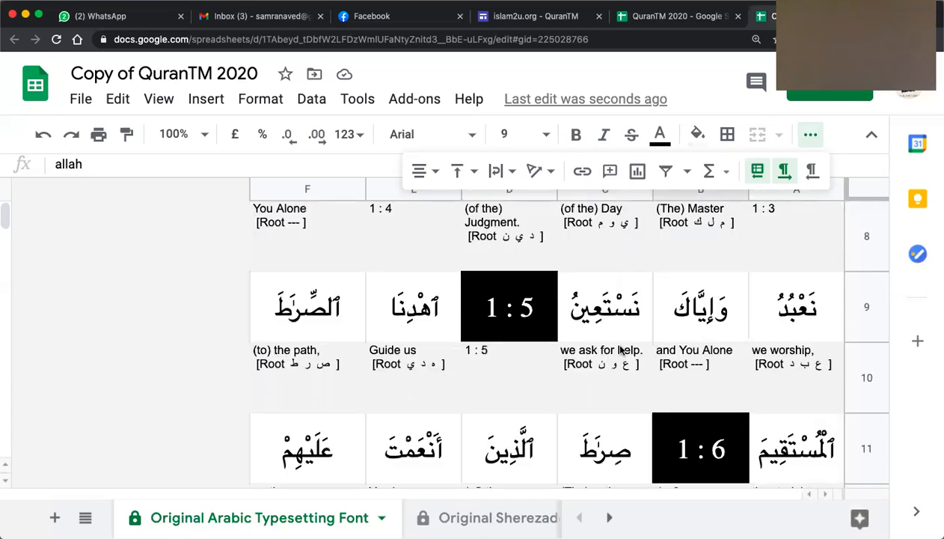
click(853, 356)
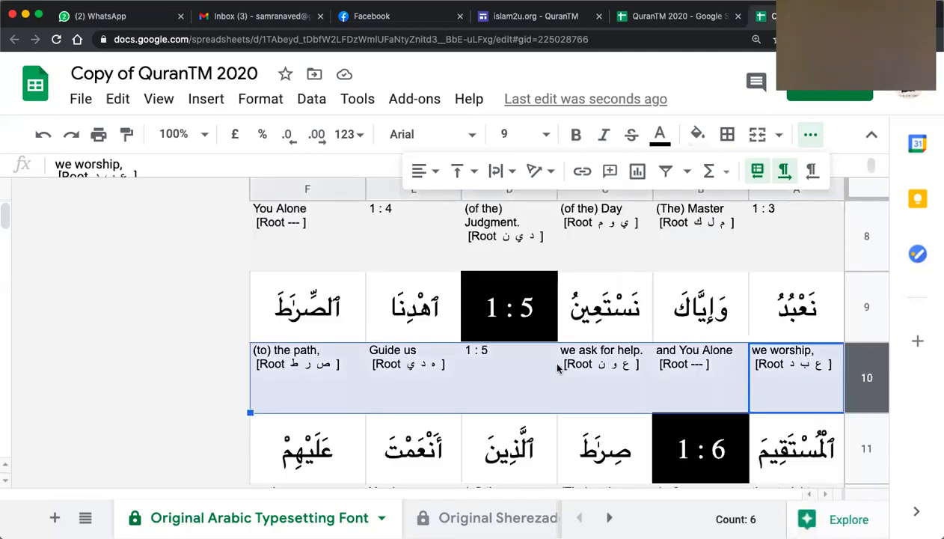
click(592, 303)
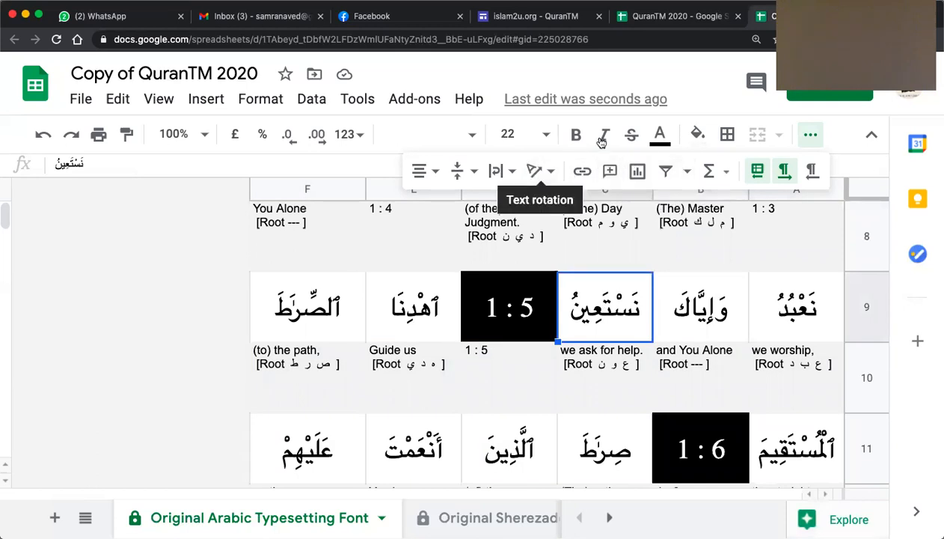
click(698, 134)
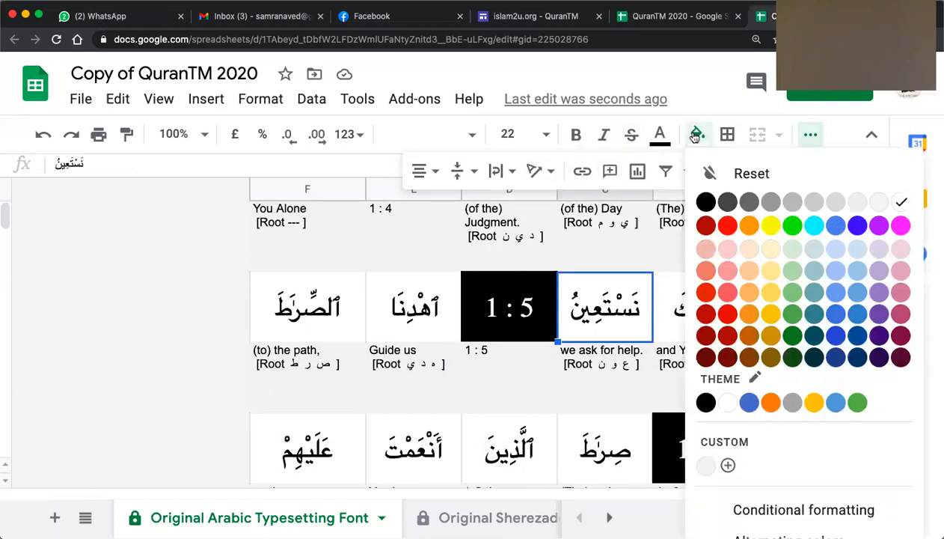
click(749, 321)
click(624, 410)
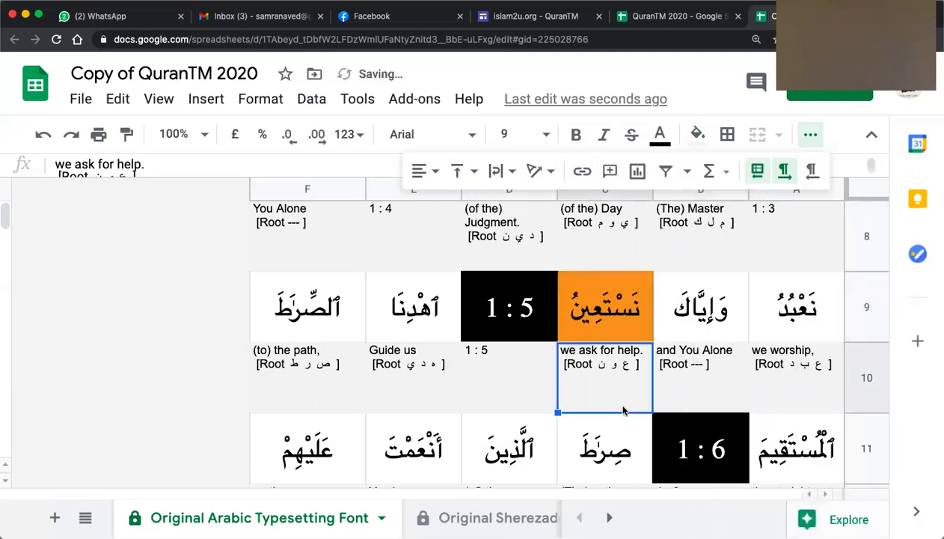
Step: Examine the orange-highlighted words in C5 and C9 and the remaining verse rows down to row 14
scroll(623, 410, down, 2)
scroll(624, 410, up, 7)
scroll(623, 410, down, 4)
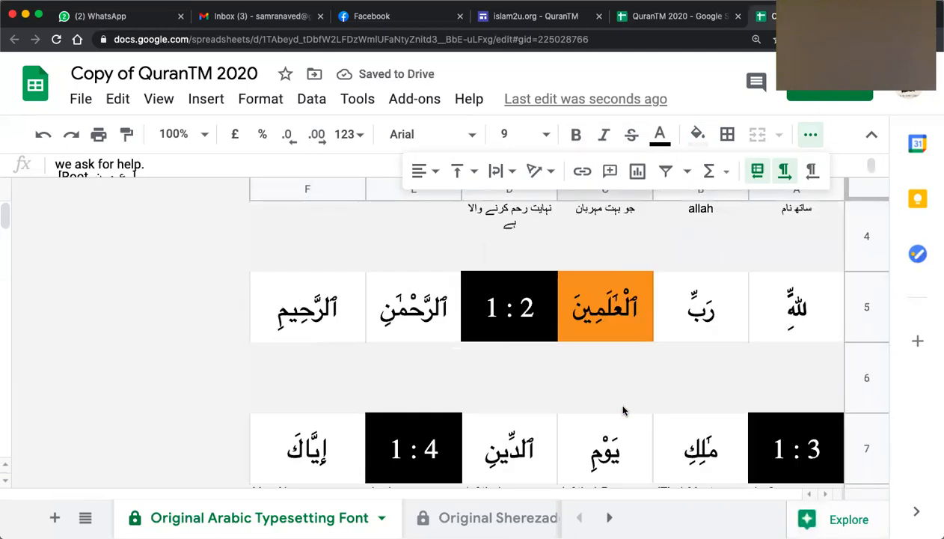
scroll(624, 410, down, 1)
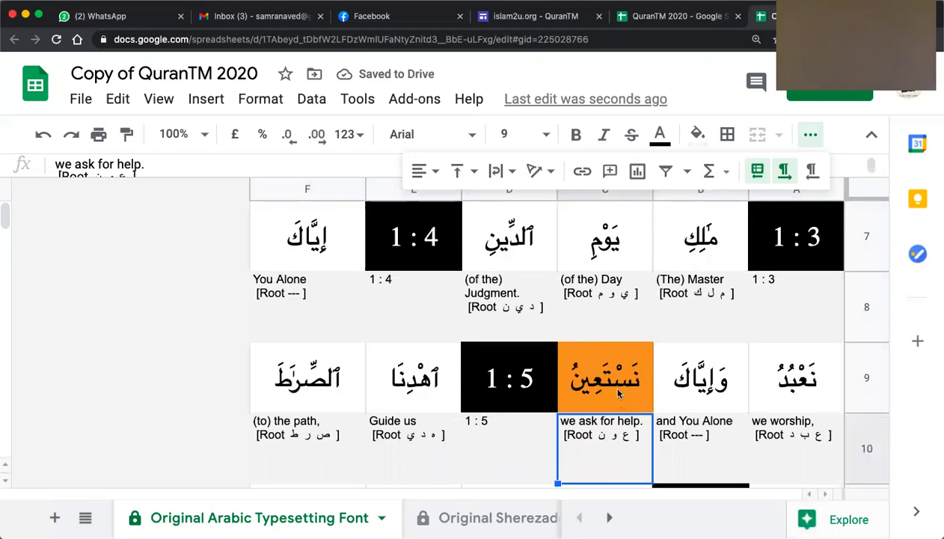
click(618, 395)
scroll(618, 394, down, 1)
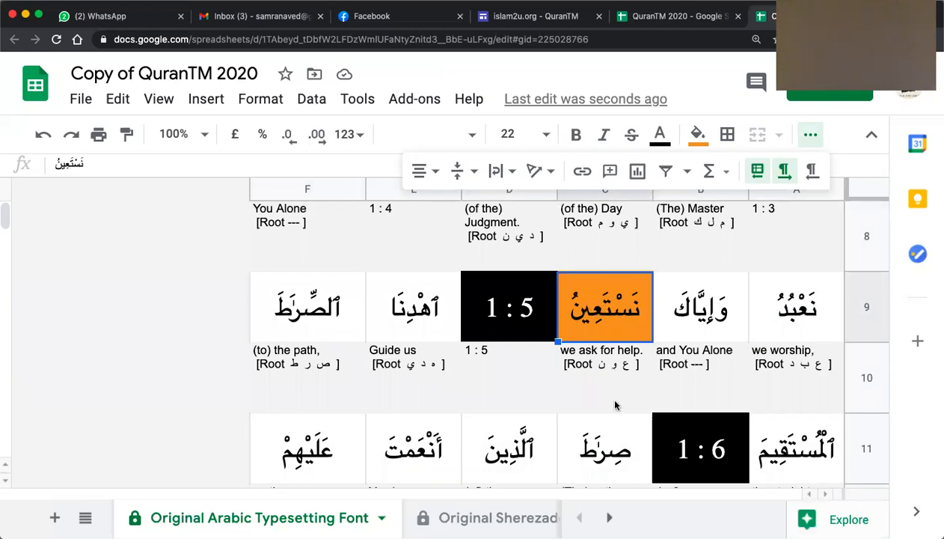
scroll(613, 387, down, 3)
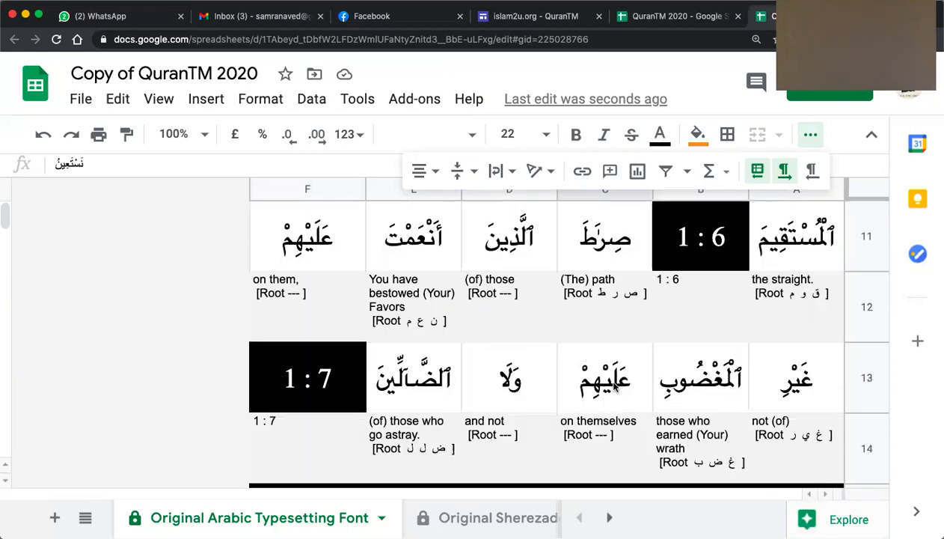
scroll(653, 301, up, 2)
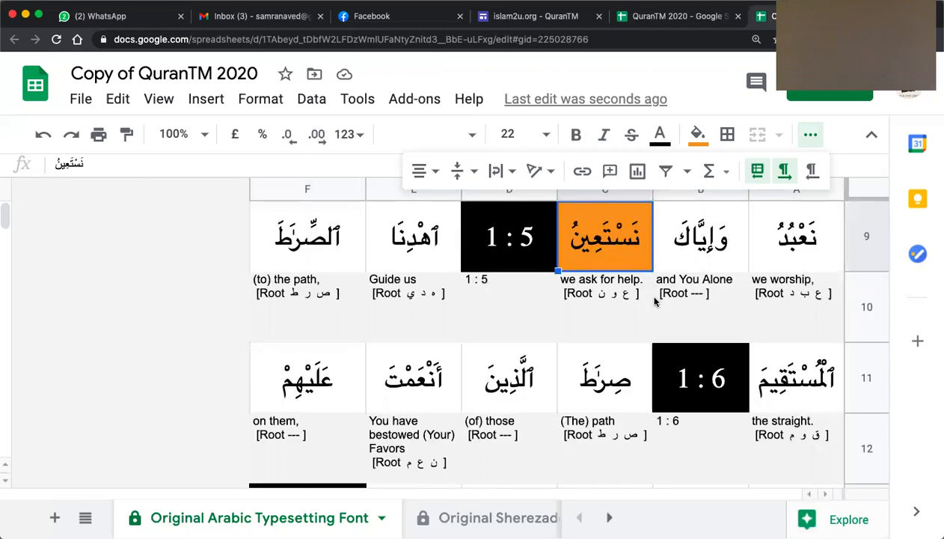
Step: Clear the translations from all of row 8, beneath the Arabic words around the 1 : 3 and 1 : 4 markers
scroll(655, 301, up, 8)
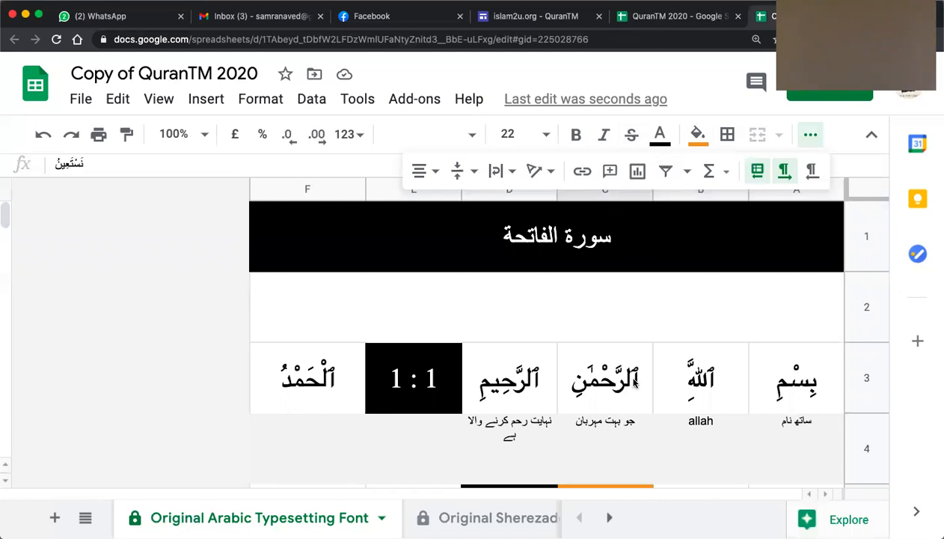
scroll(718, 472, down, 1)
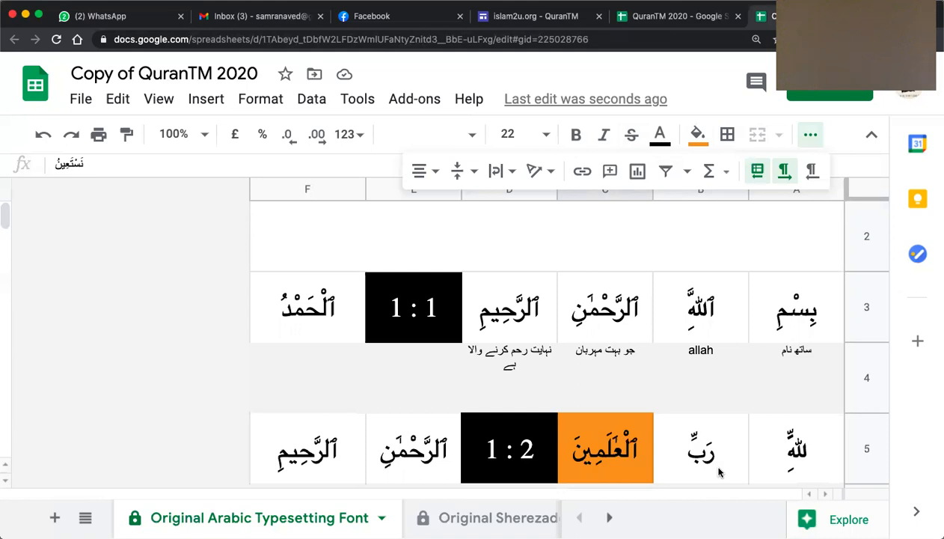
scroll(718, 472, down, 2)
scroll(718, 473, down, 1)
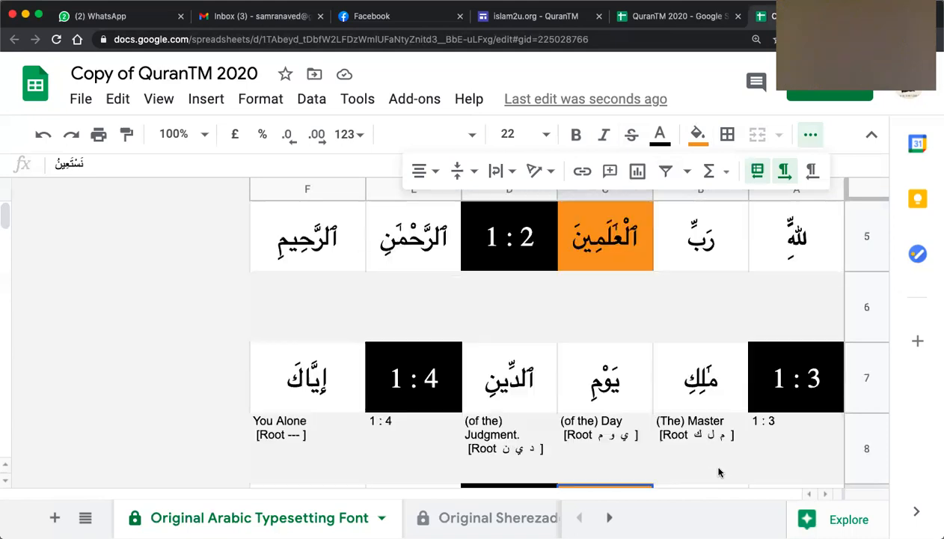
scroll(718, 472, down, 1)
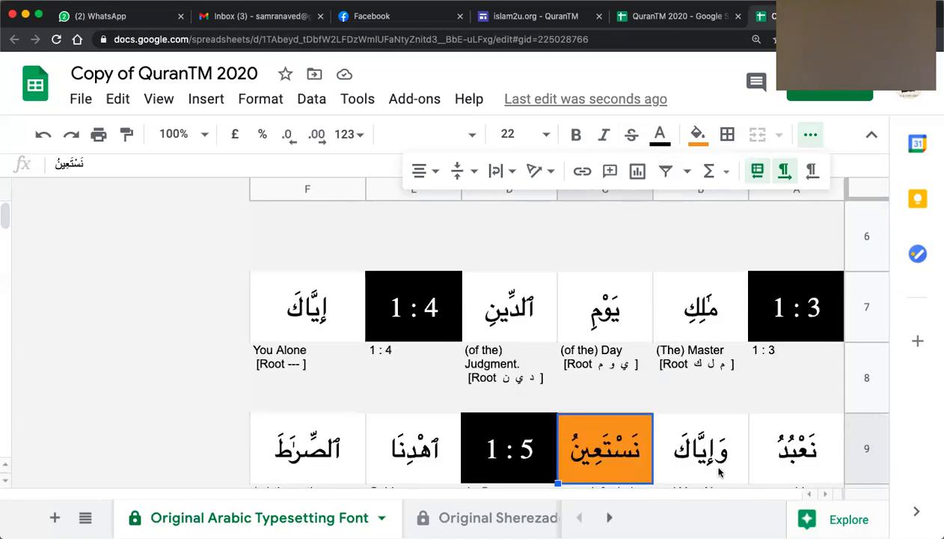
click(865, 379)
key(Delete)
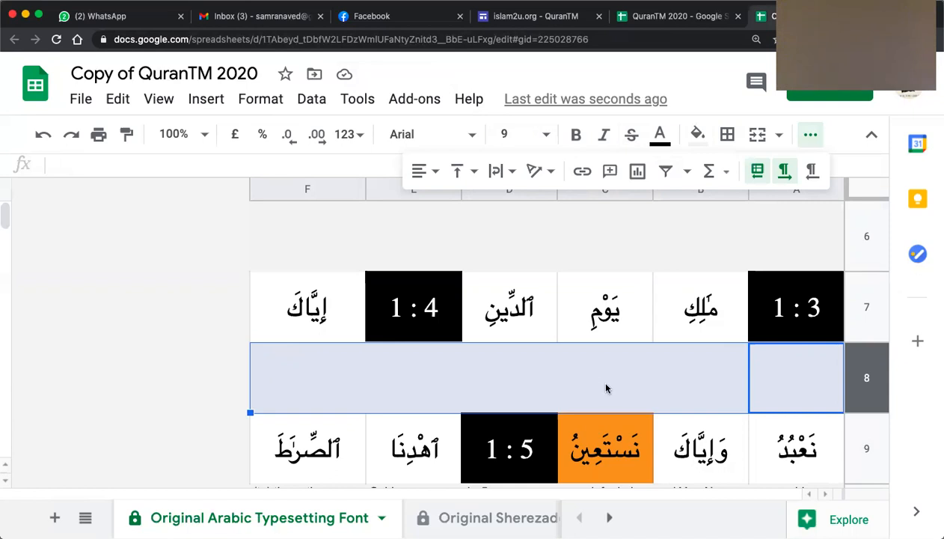
scroll(607, 388, down, 1)
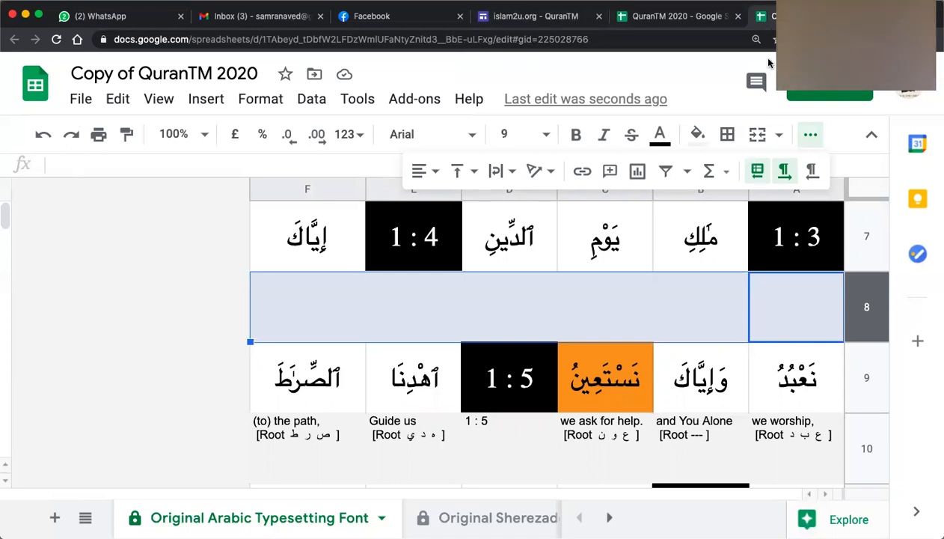
click(172, 284)
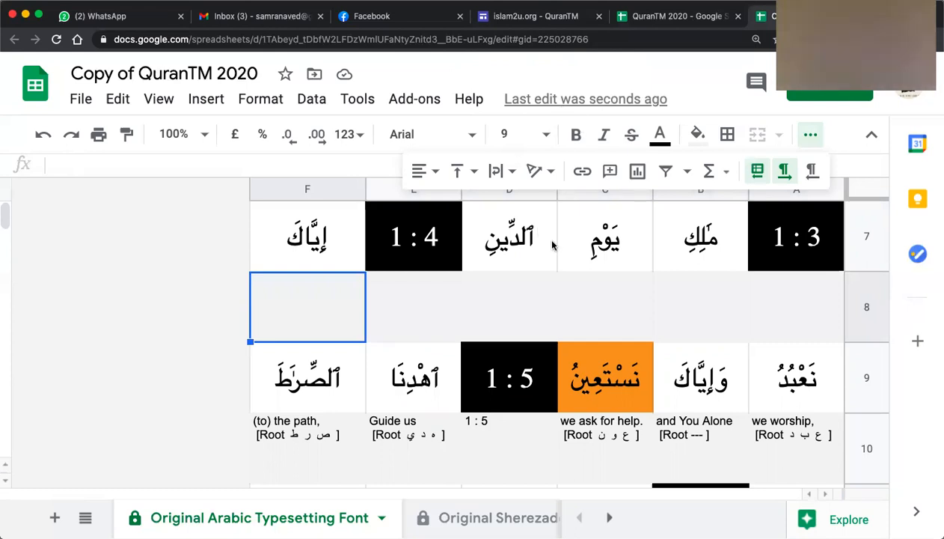
Step: Inspect translation cells C8 and B8, along with the English entries in cells A10 to D10
click(614, 313)
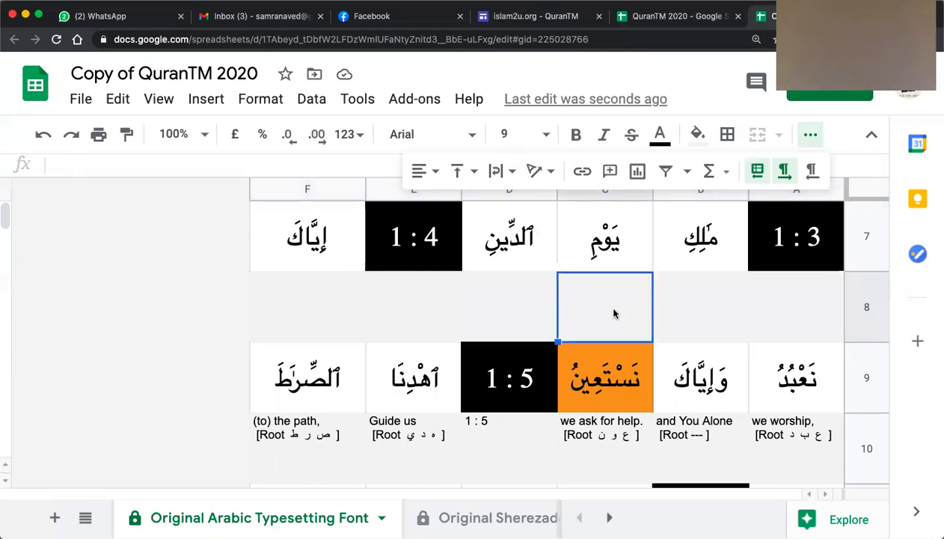
click(692, 293)
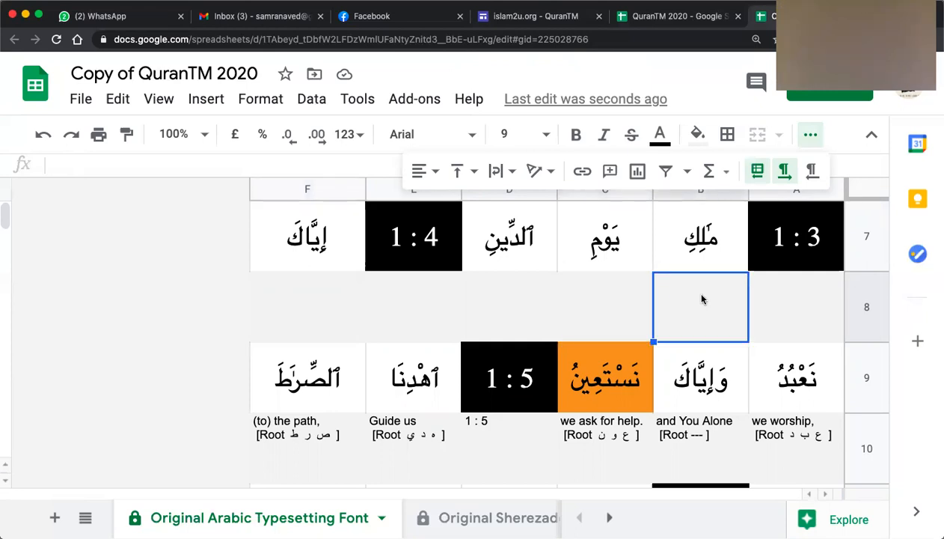
click(798, 432)
click(685, 434)
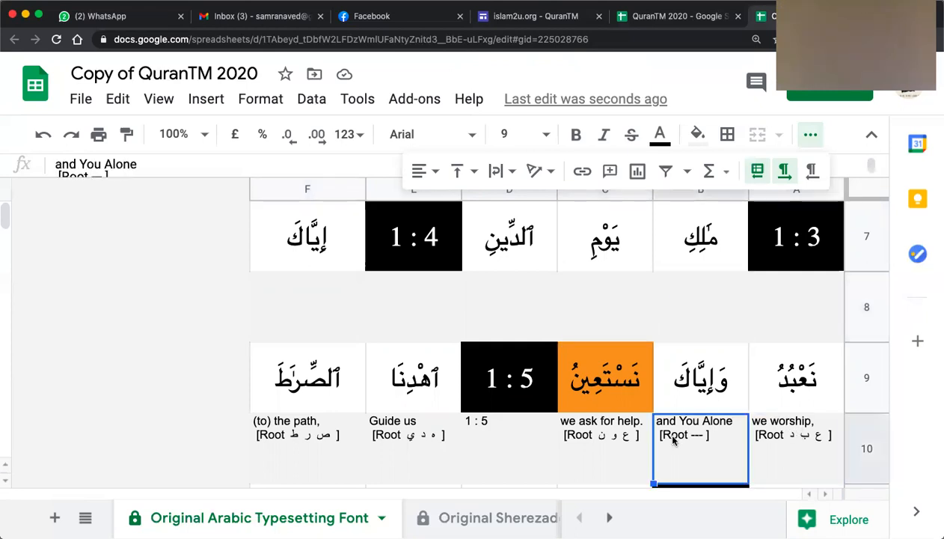
click(612, 440)
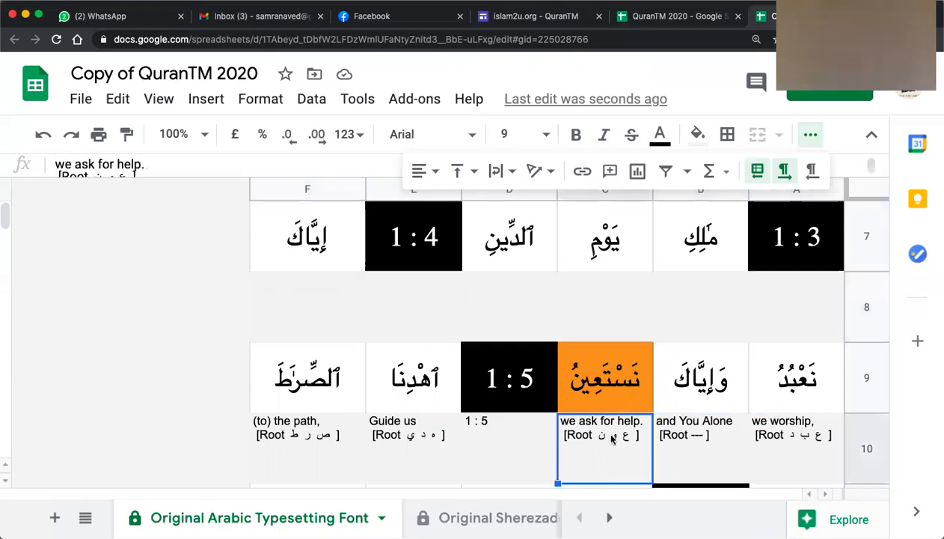
click(494, 428)
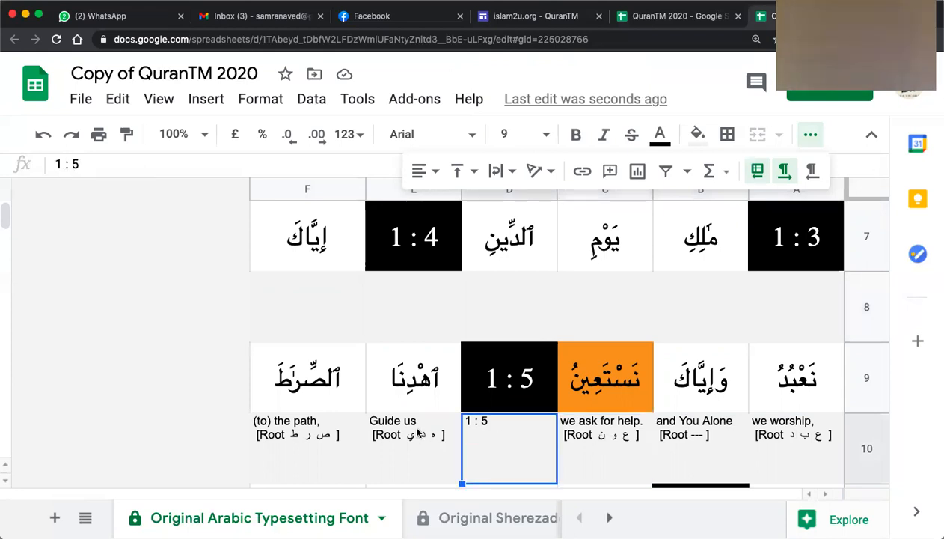